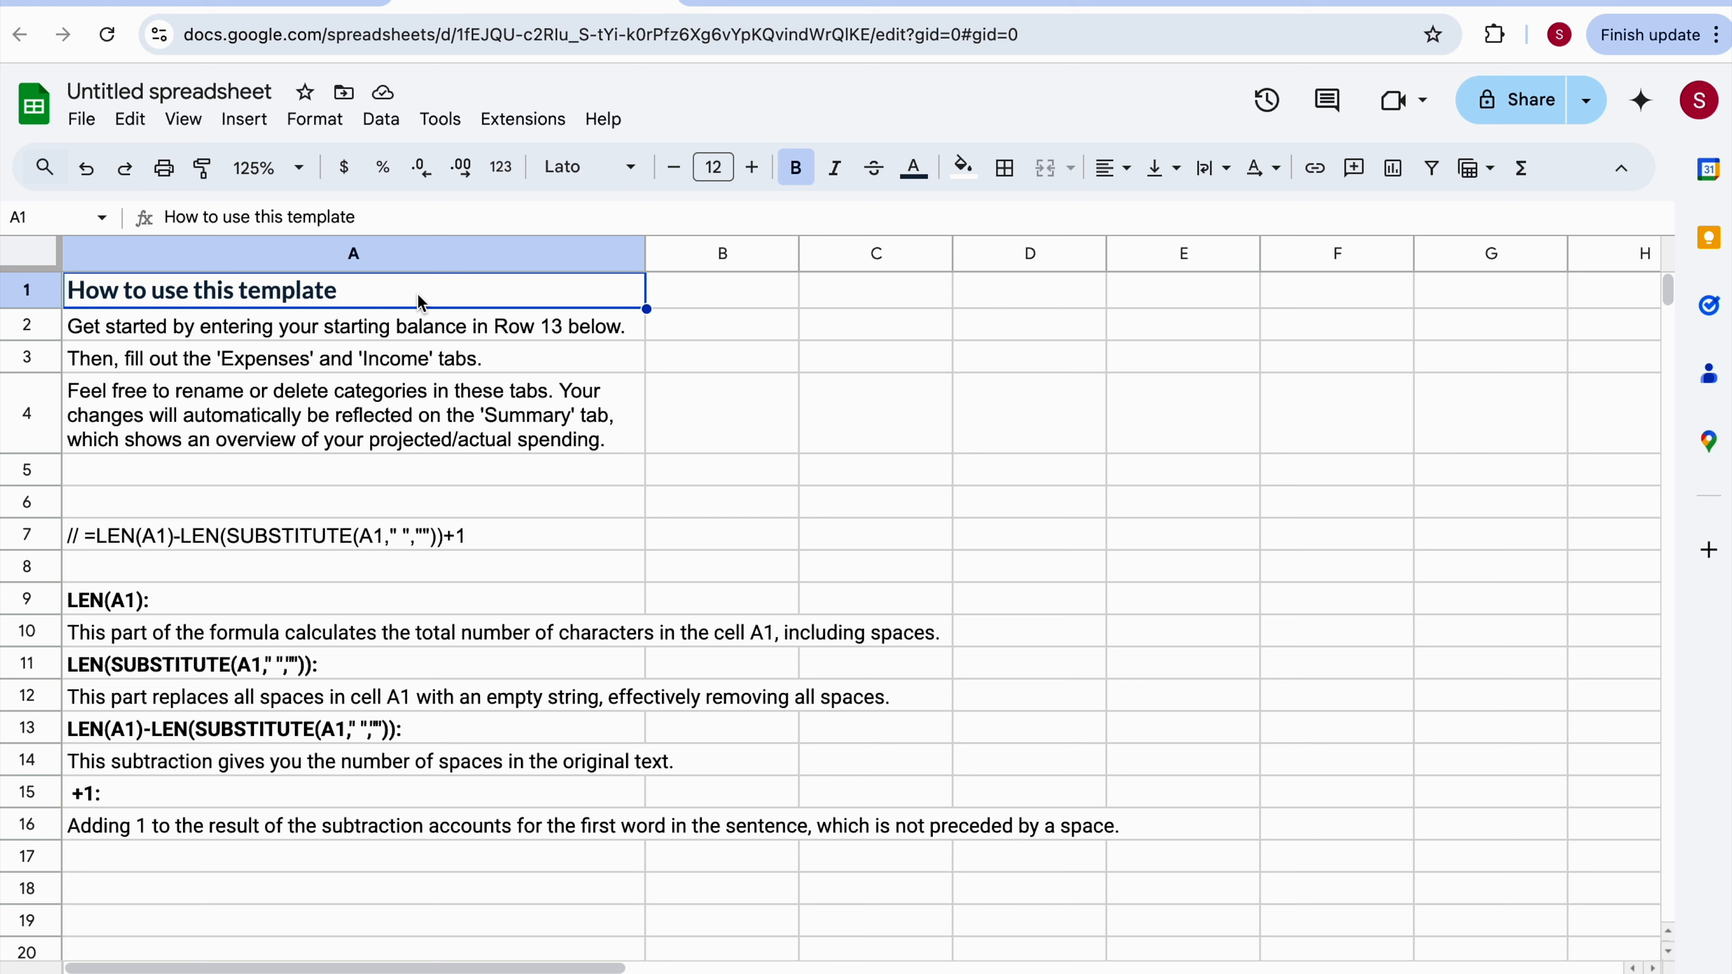
Copy cells A1:A4 from the spreadsheet and paste them into the document as an unlinked table.
key("shift+Up")
key("ctrl+c")
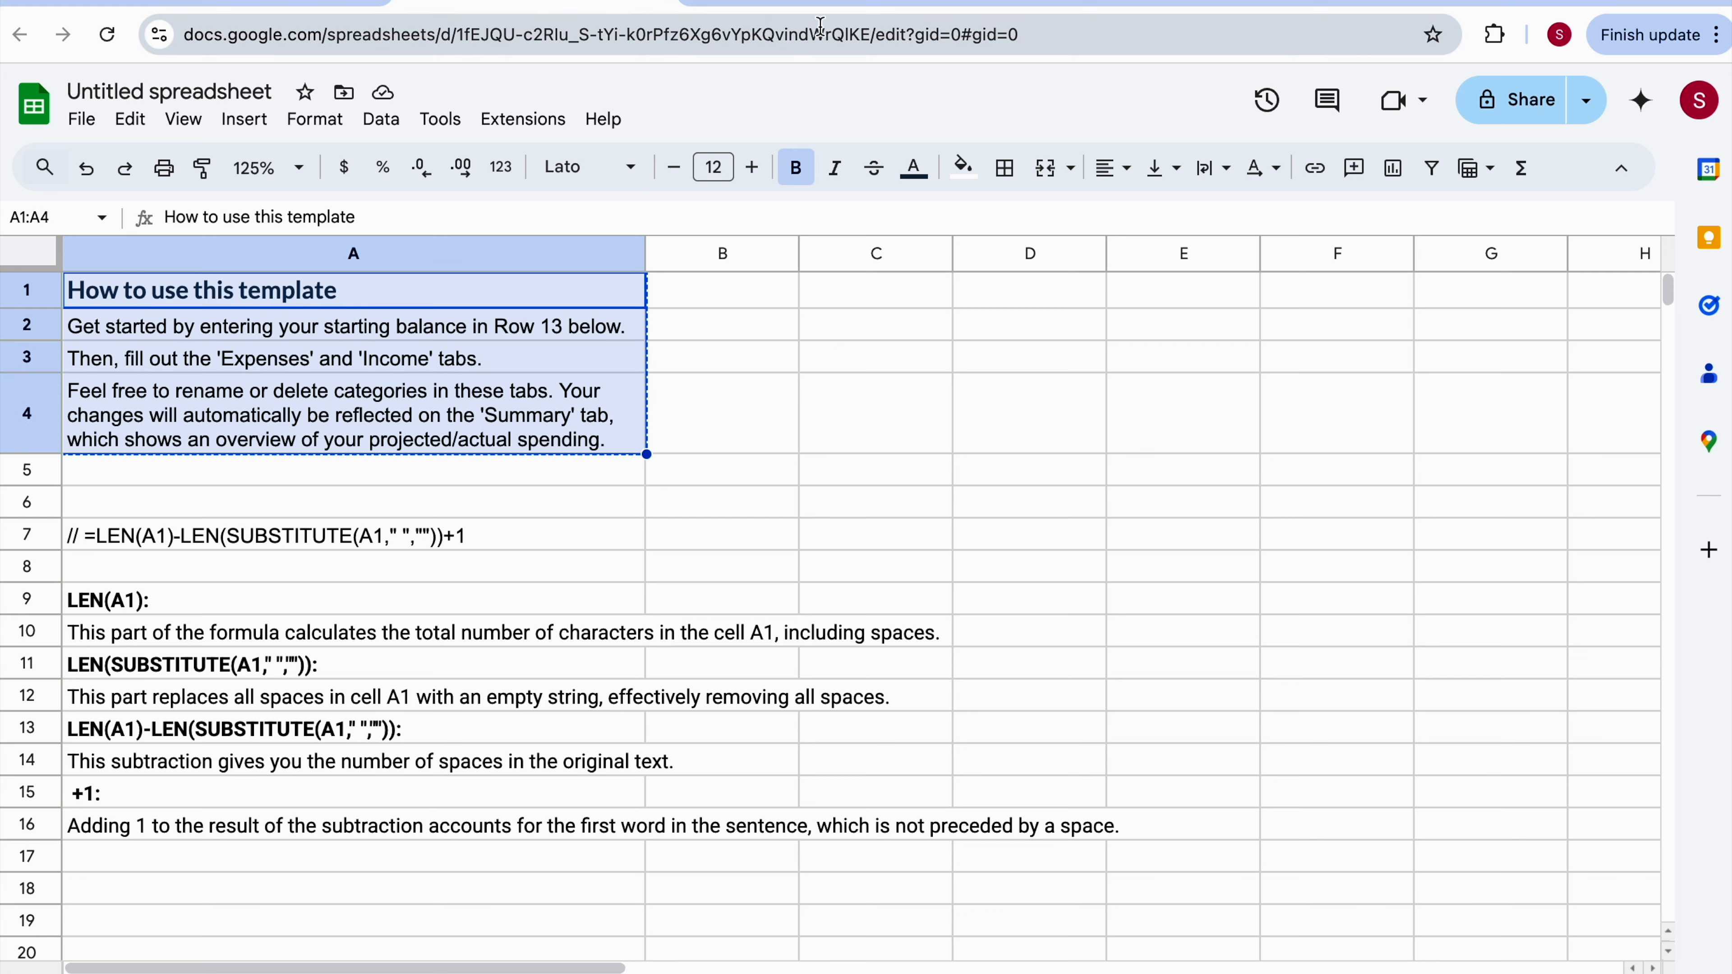
left_click(824, 4)
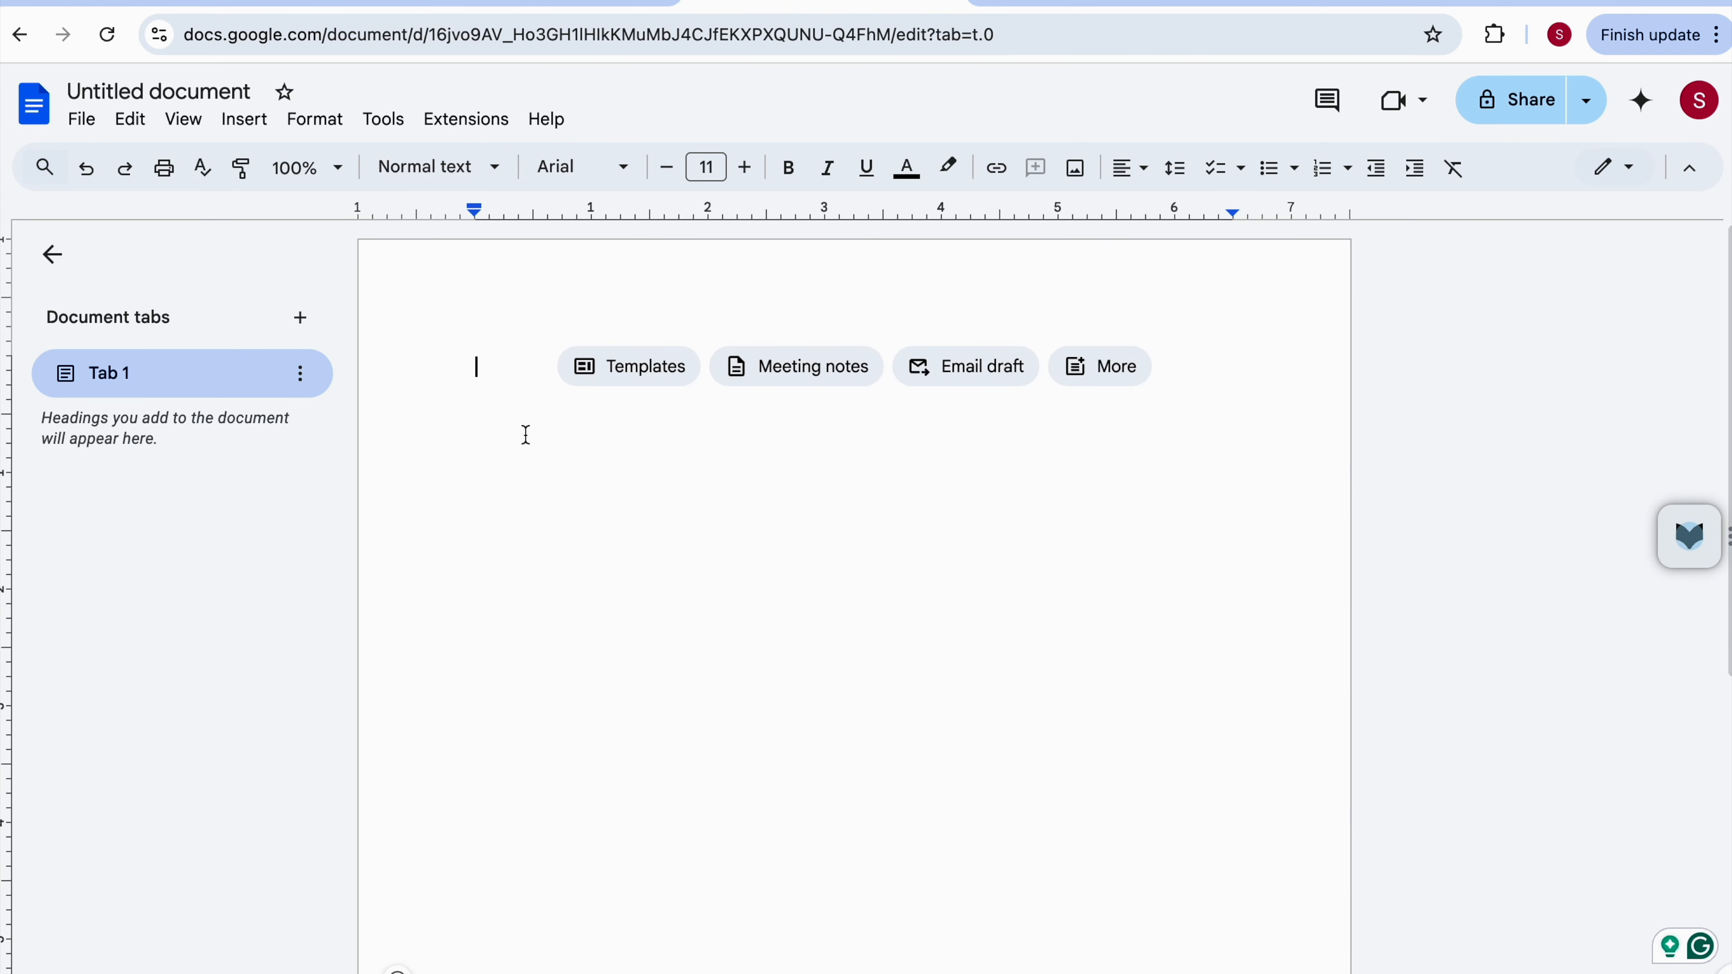
key("ctrl+v")
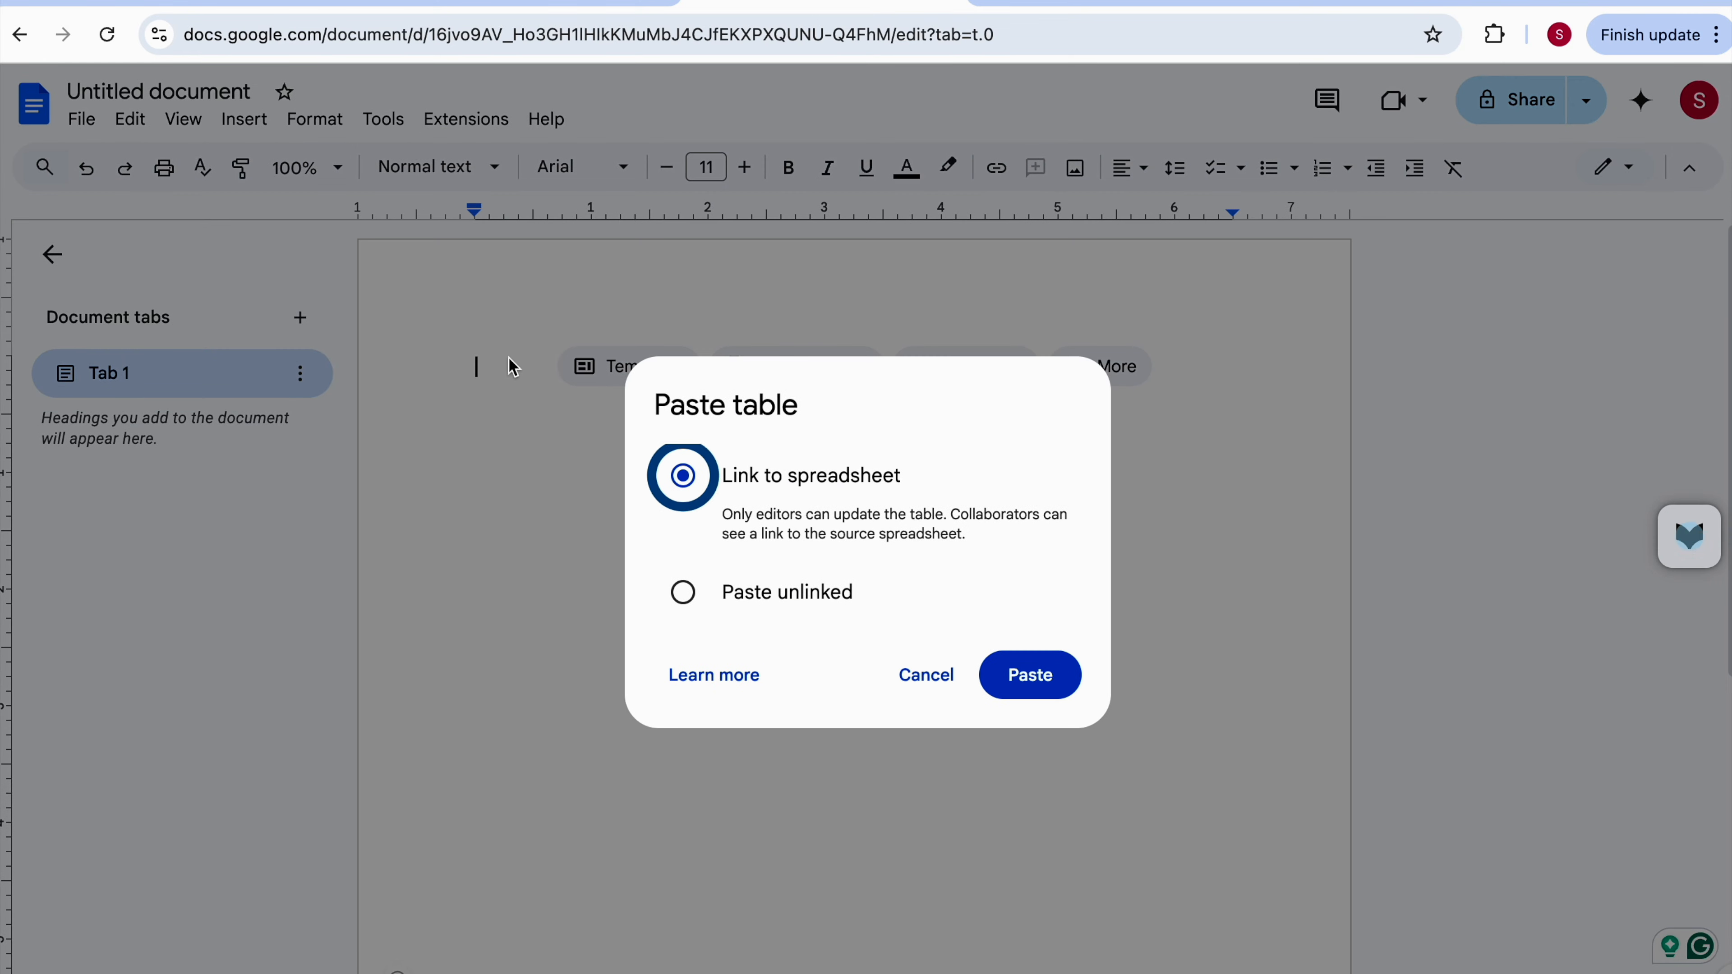
left_click(748, 598)
left_click(1027, 675)
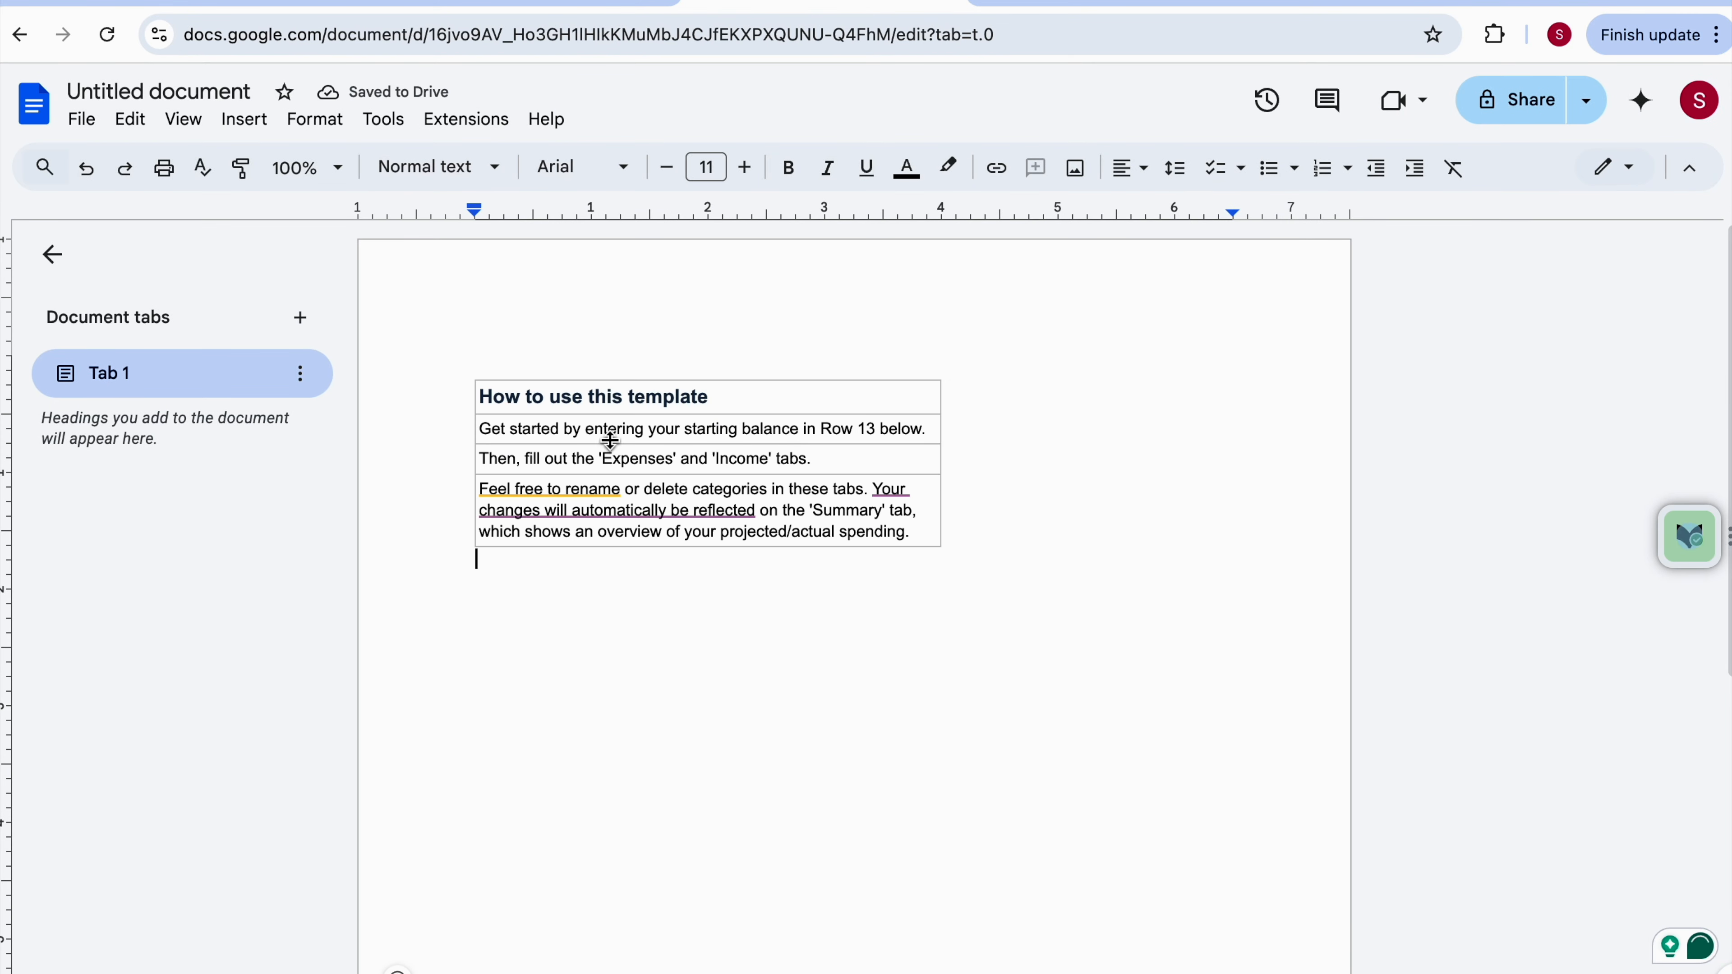
Select all of the pasted table and open Word Count, enabling the word count display while typing.
double_click(577, 431)
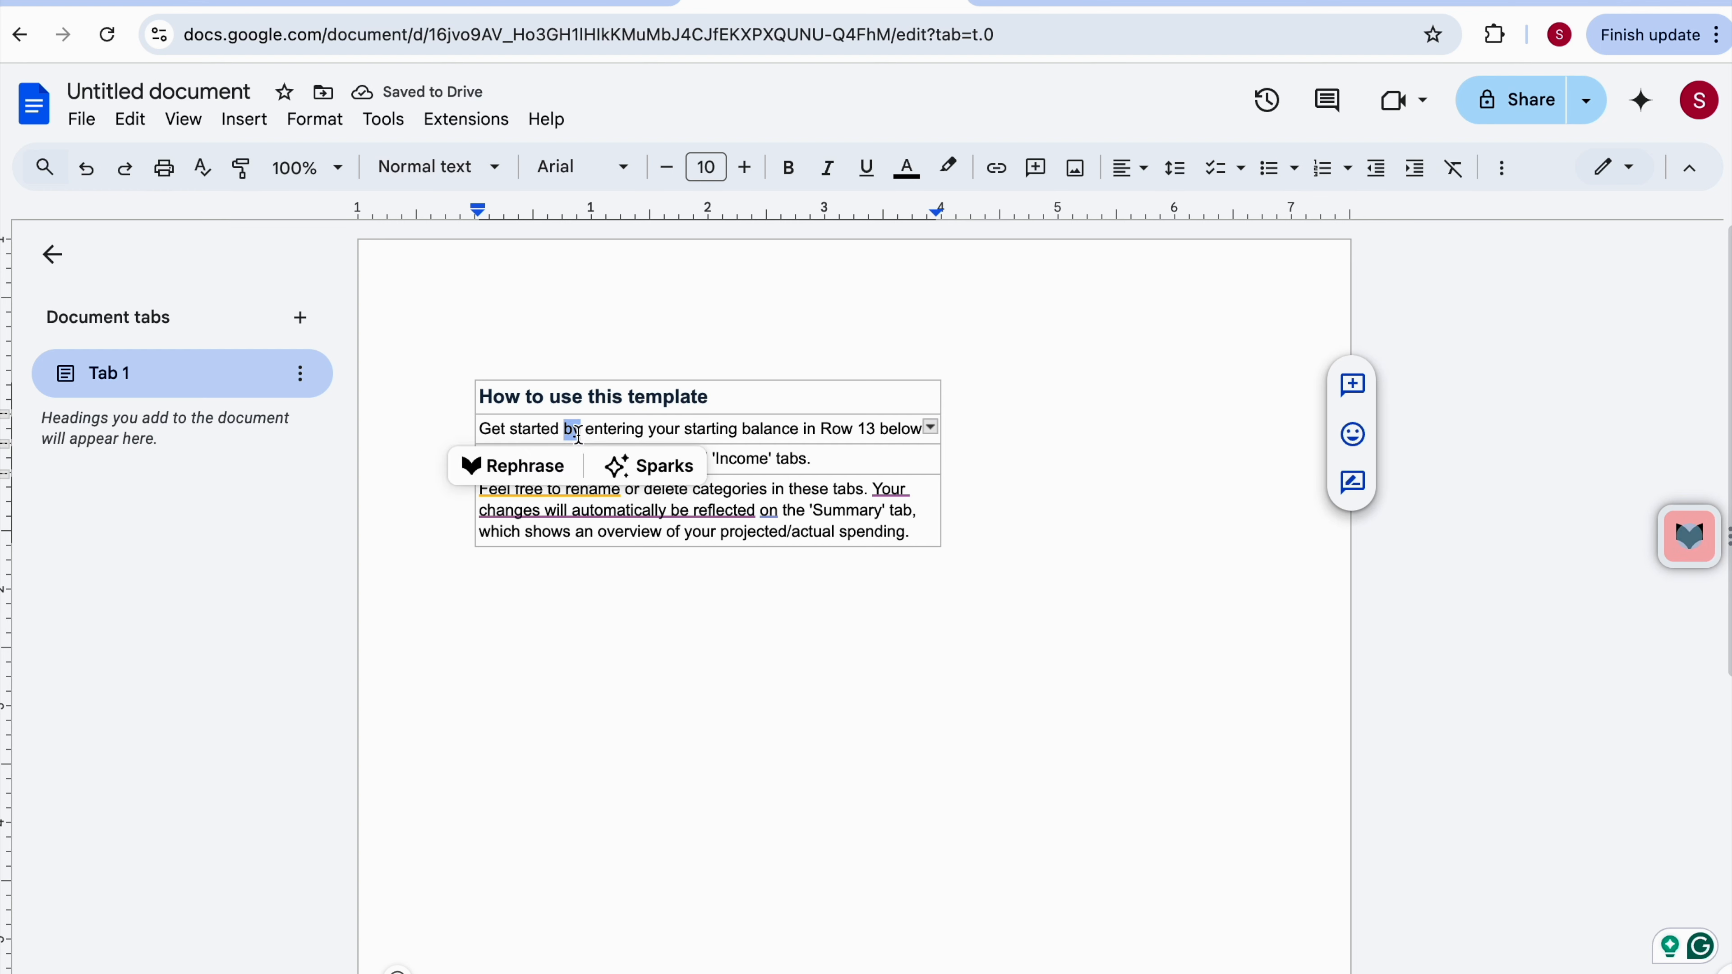
key("ctrl+a")
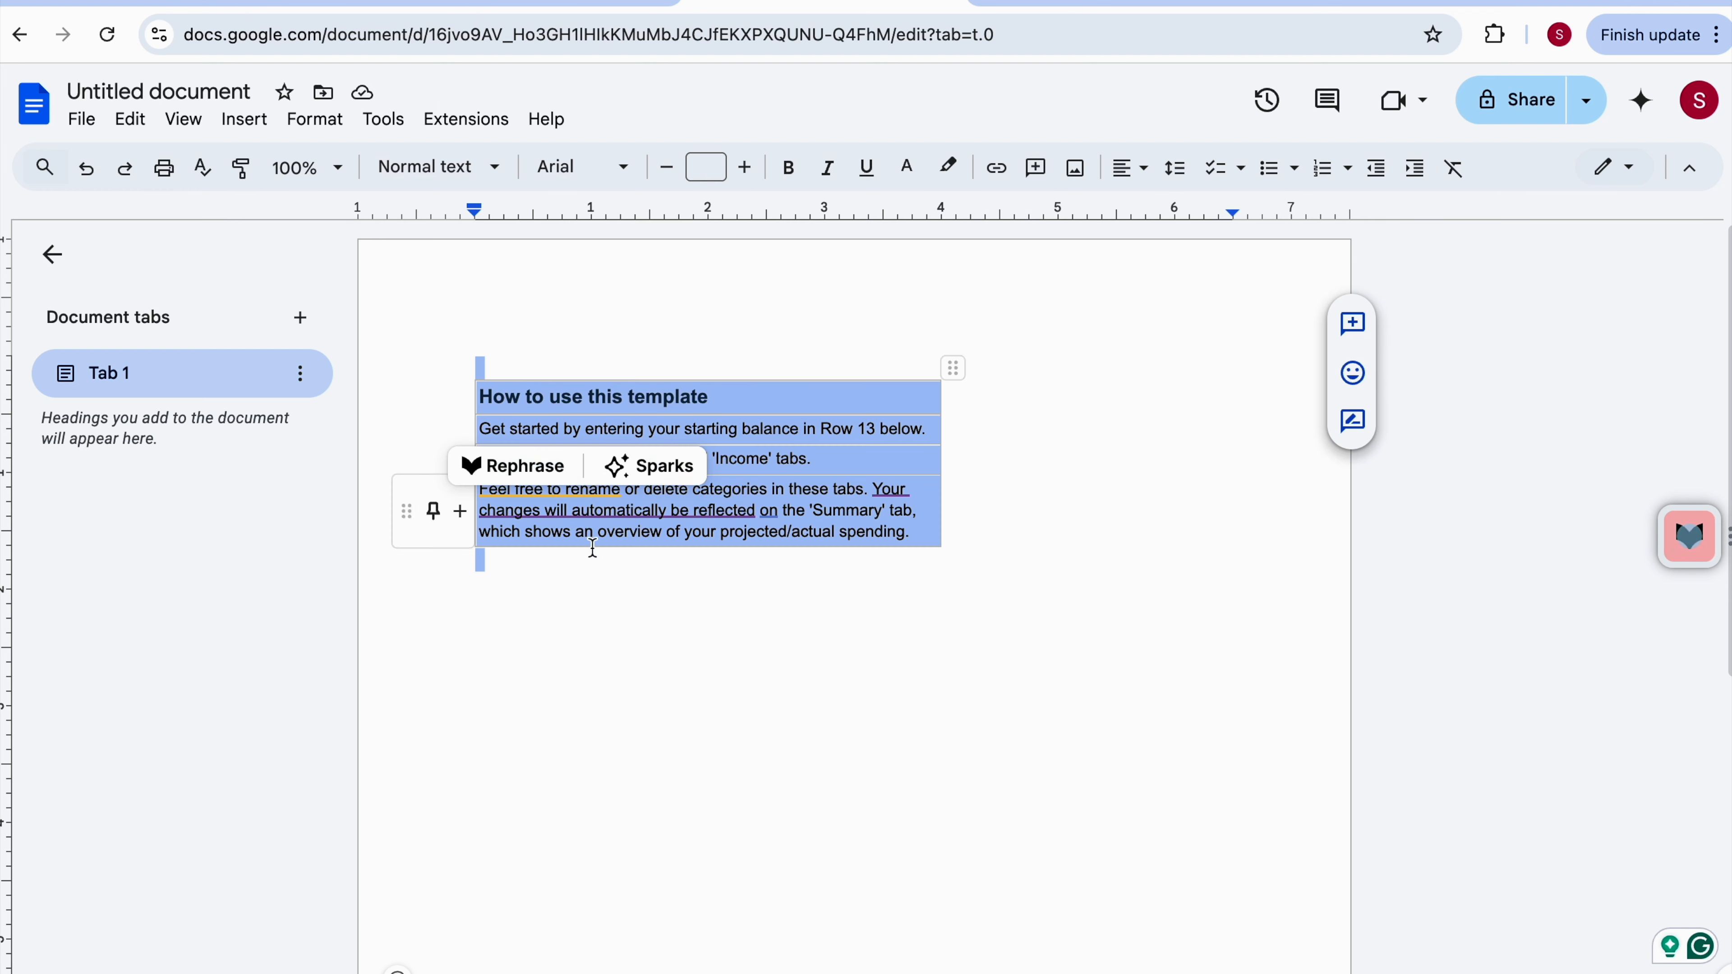
left_click(381, 123)
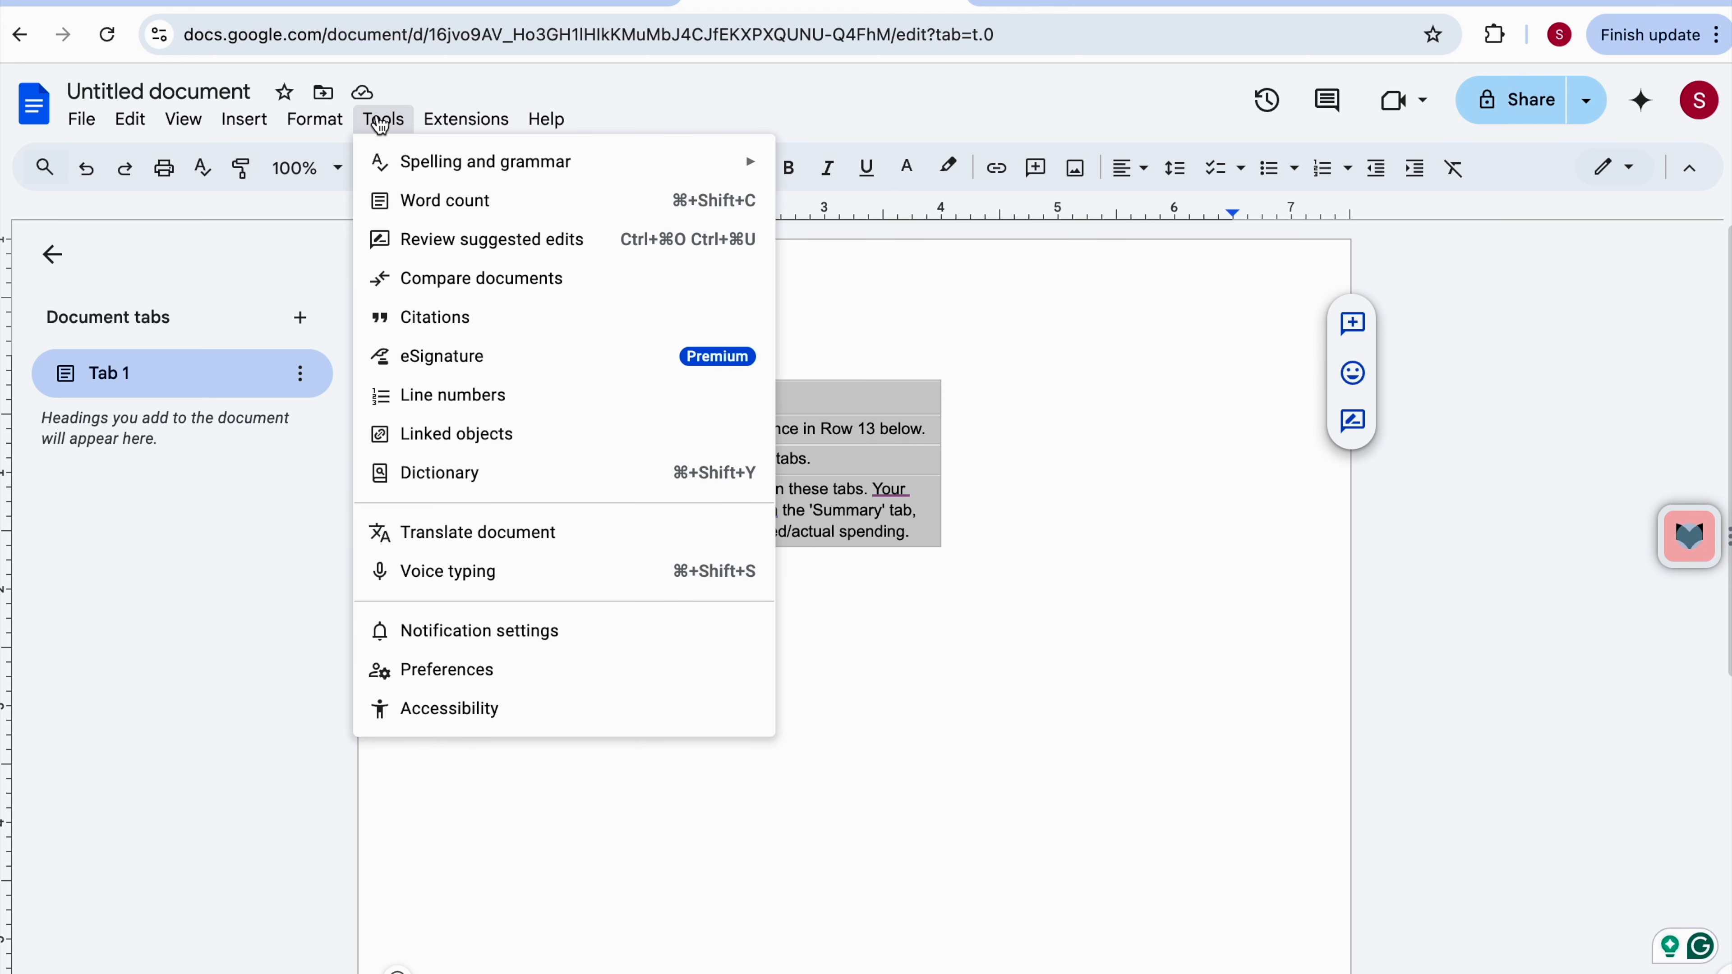
left_click(496, 205)
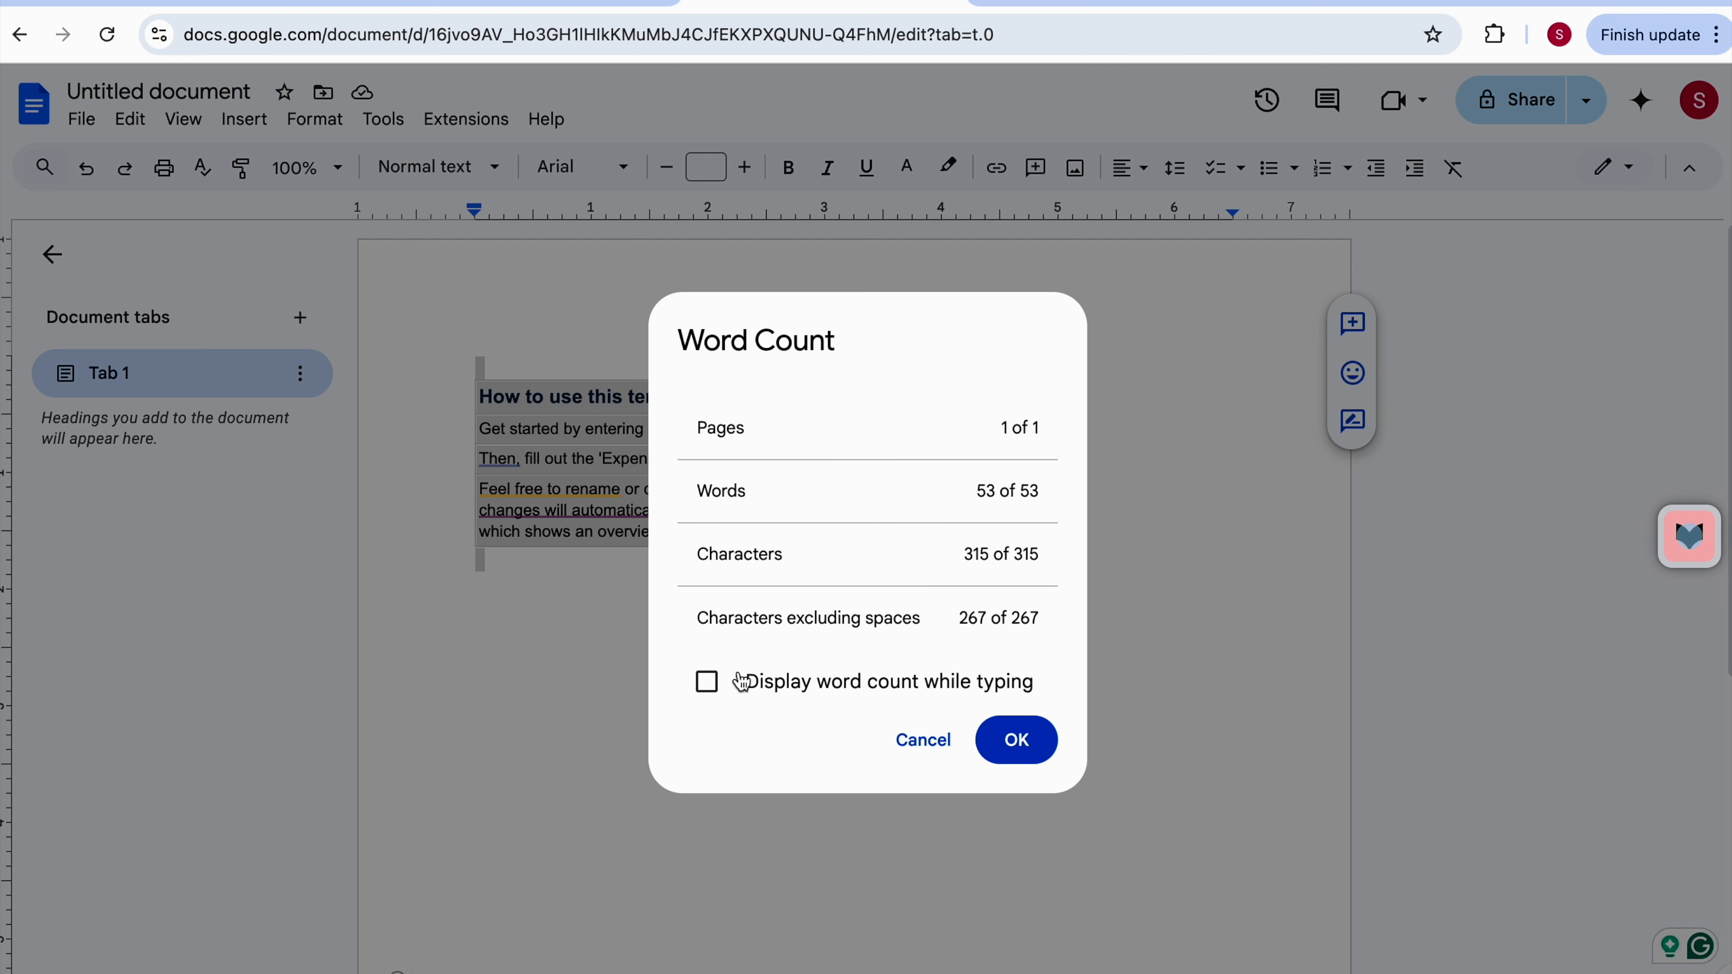
left_click(708, 684)
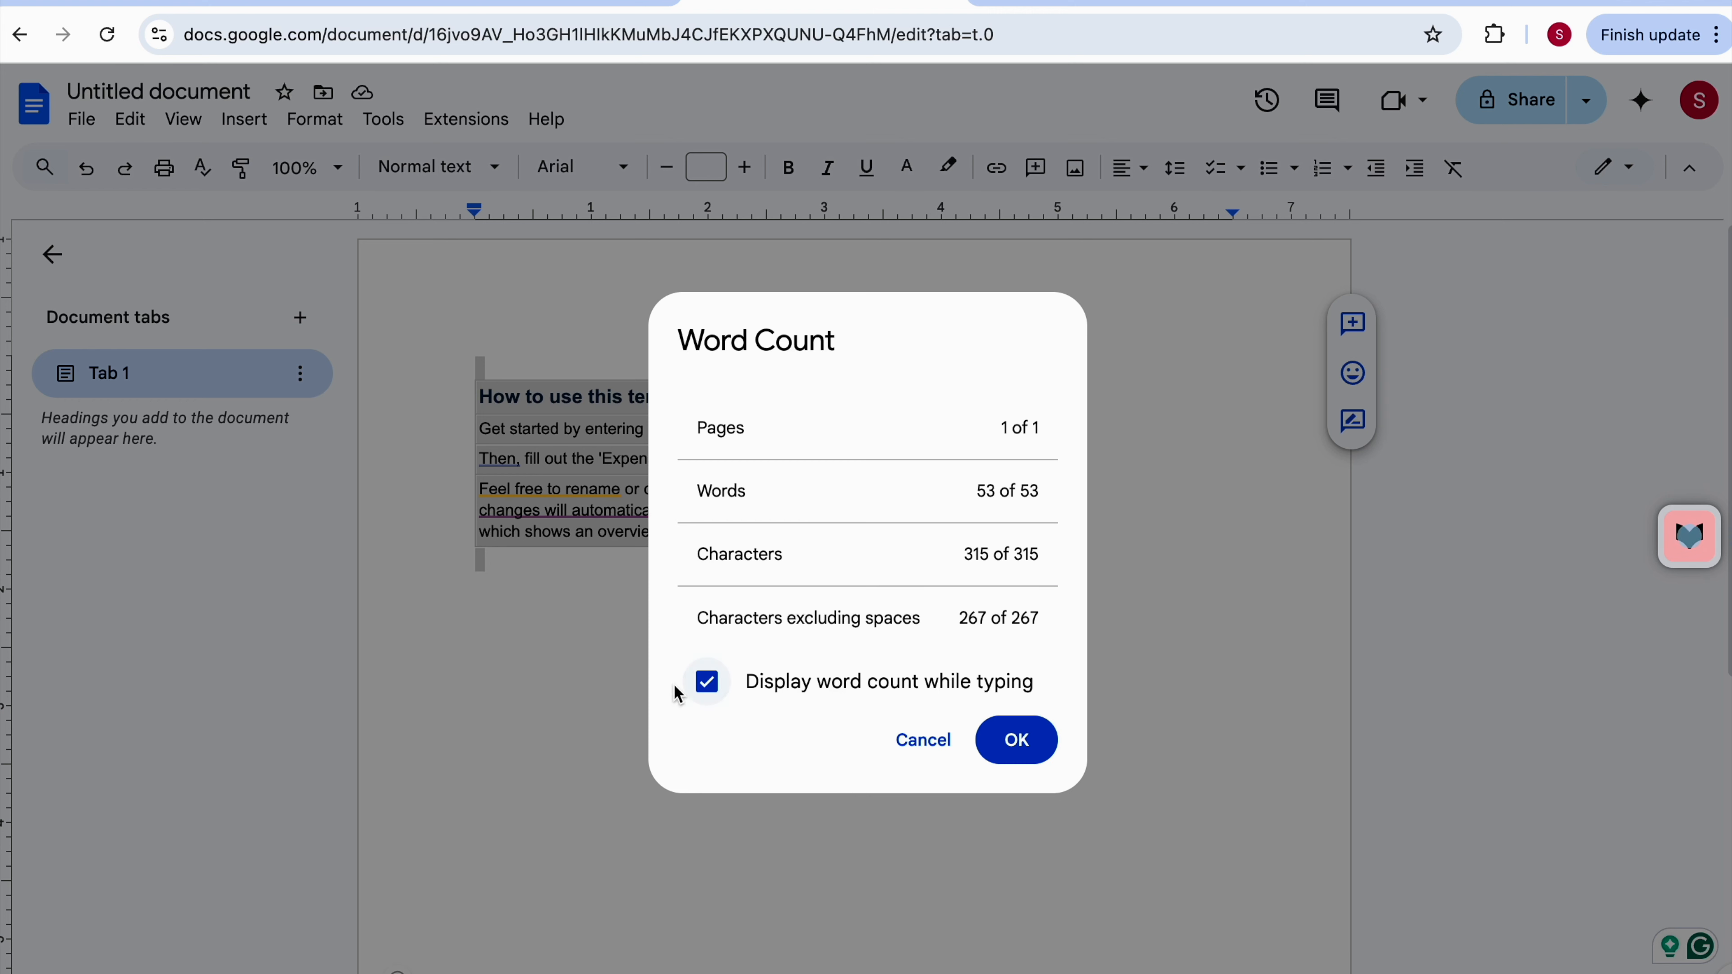
left_click(1017, 740)
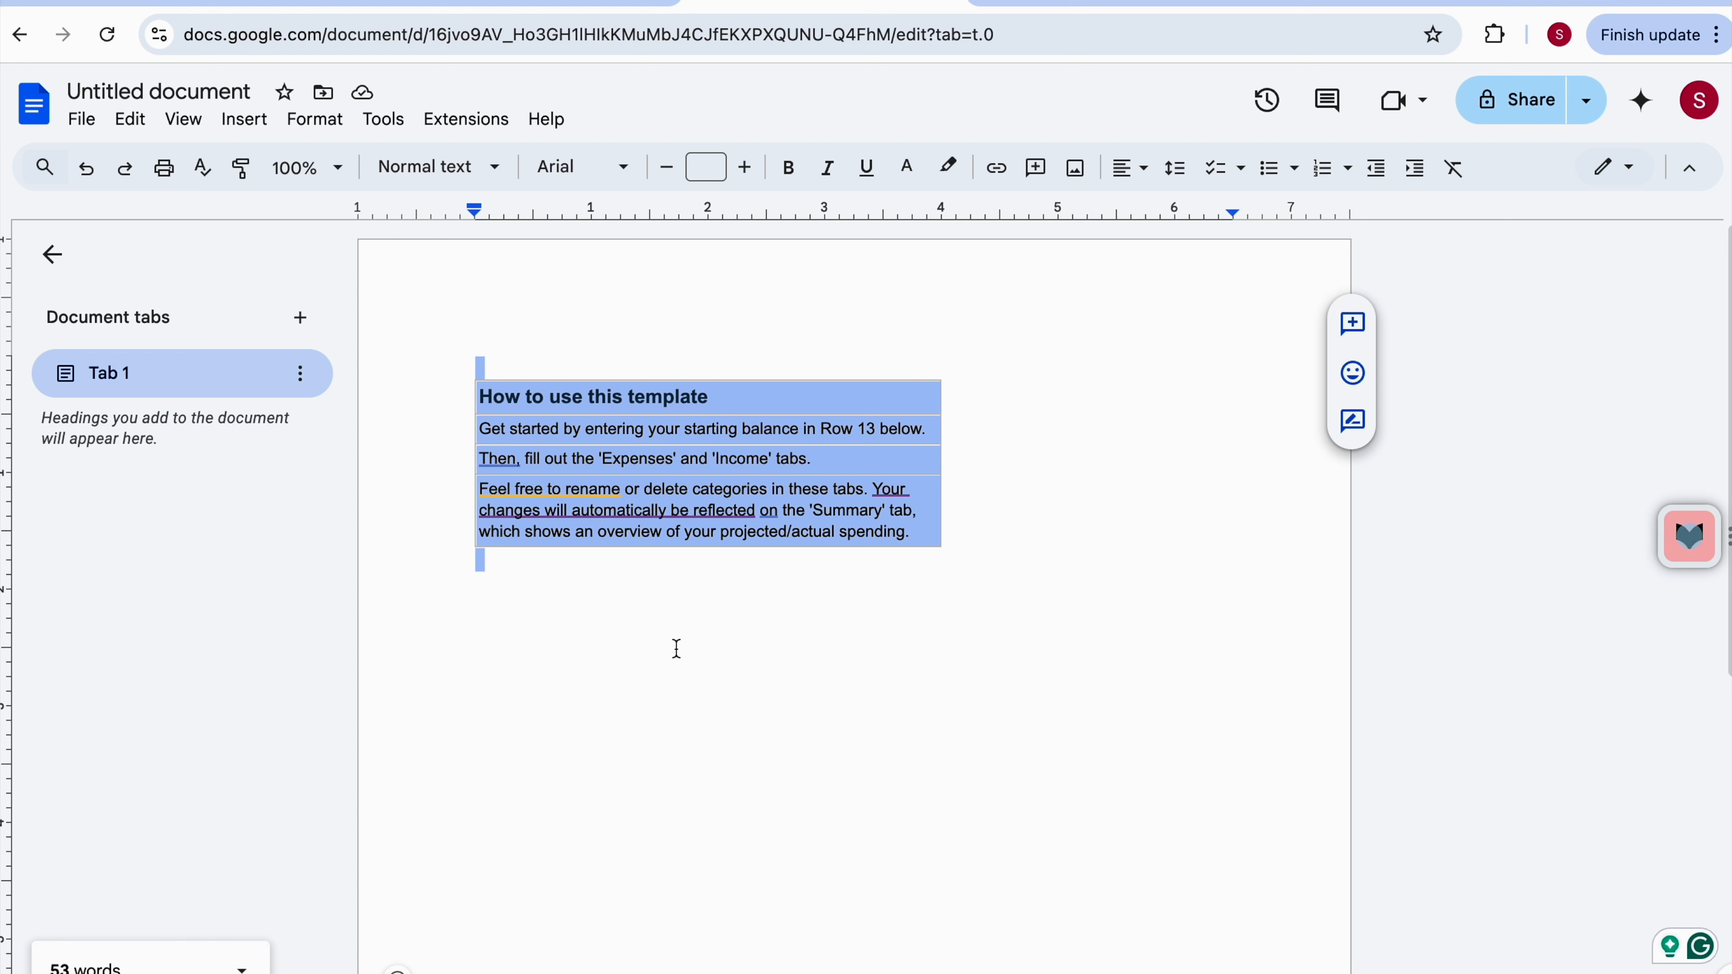
Copy the word-count formula text from cell A7 and paste it into cell B1.
left_click(554, 1)
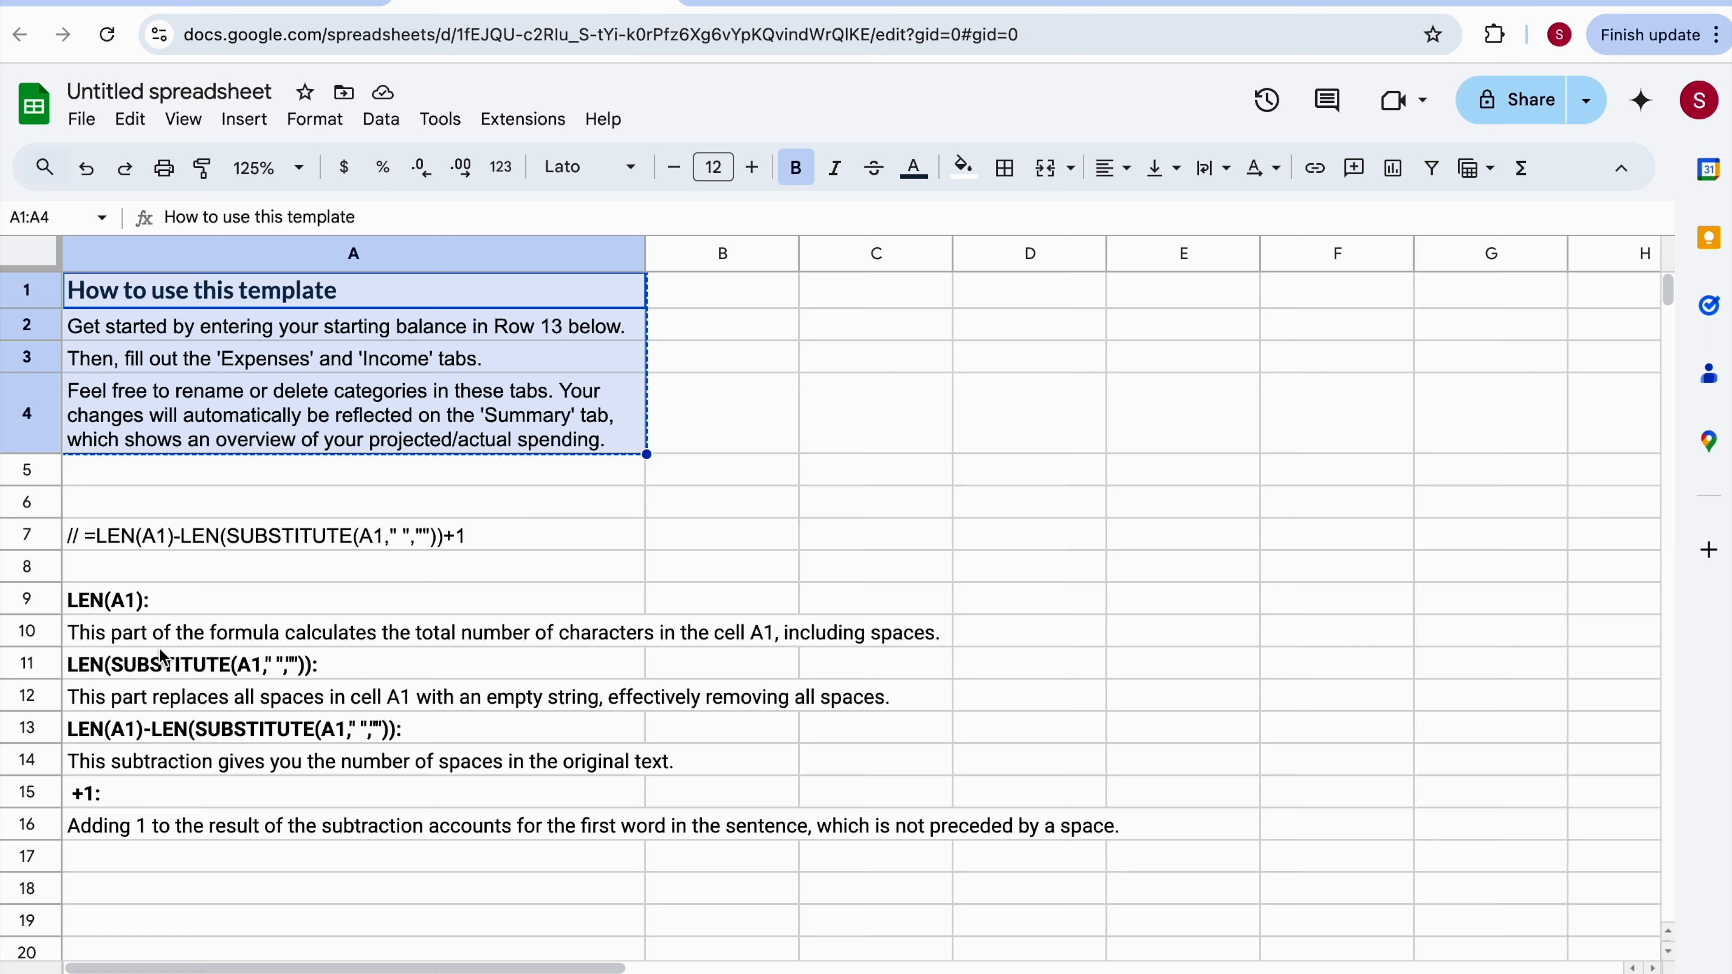
double_click(247, 536)
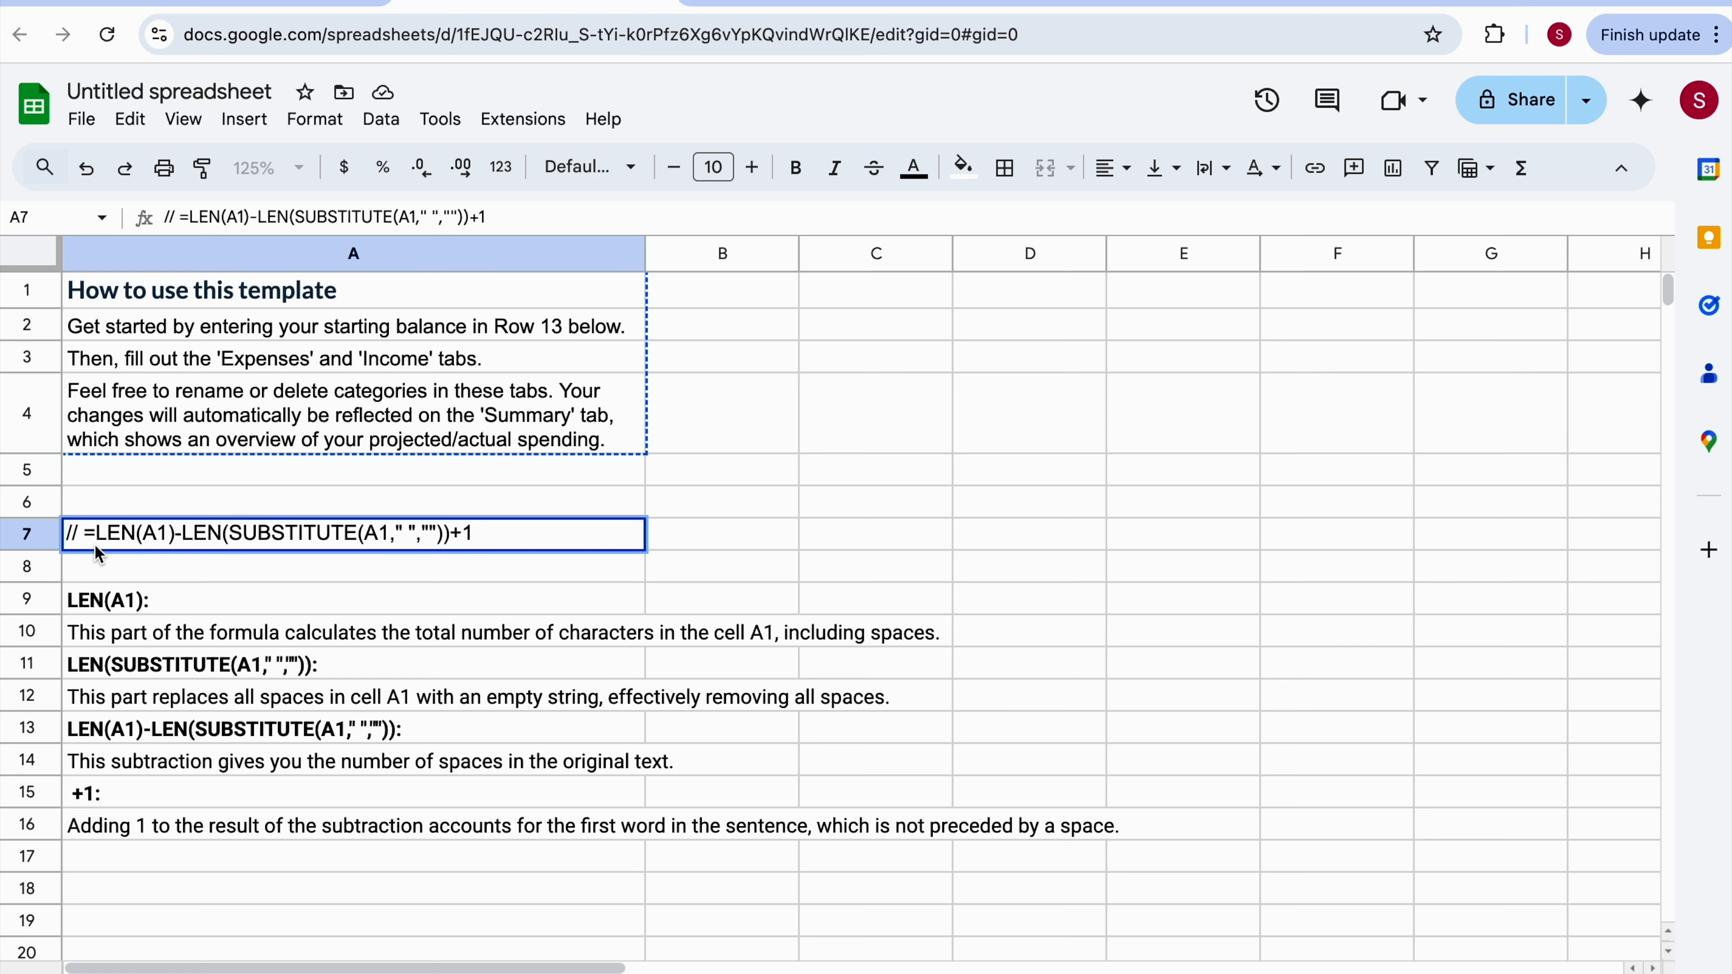
left_click(85, 534)
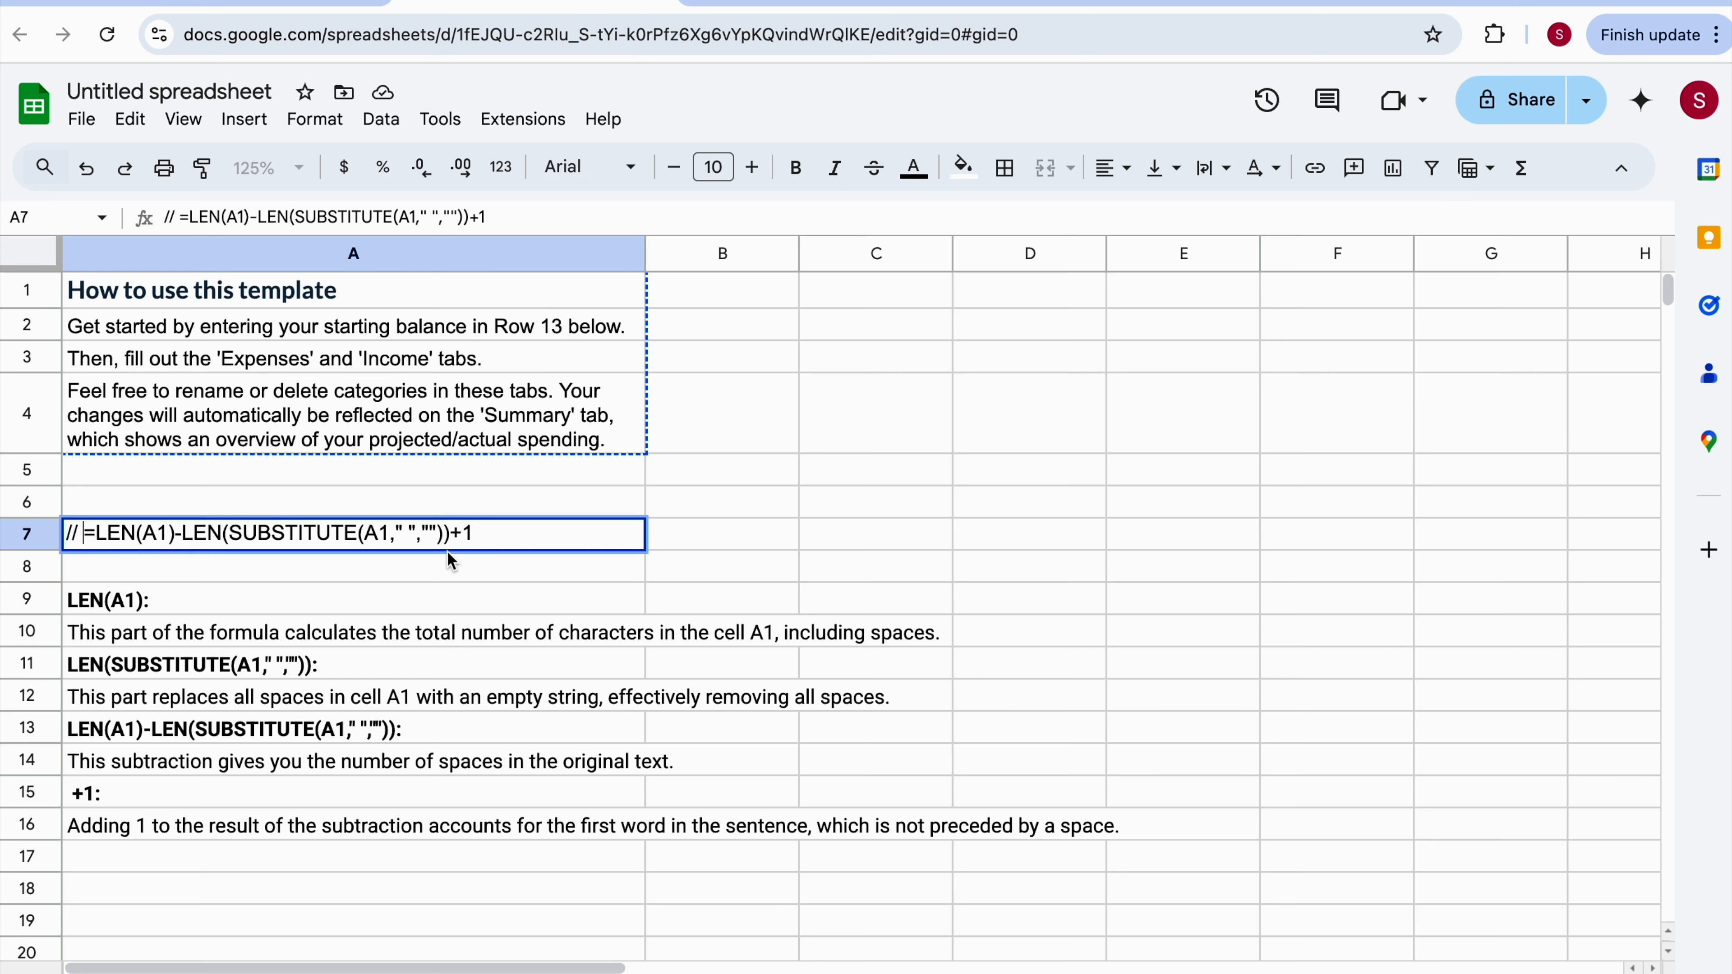
left_click(483, 543, "shift")
key("ctrl+c")
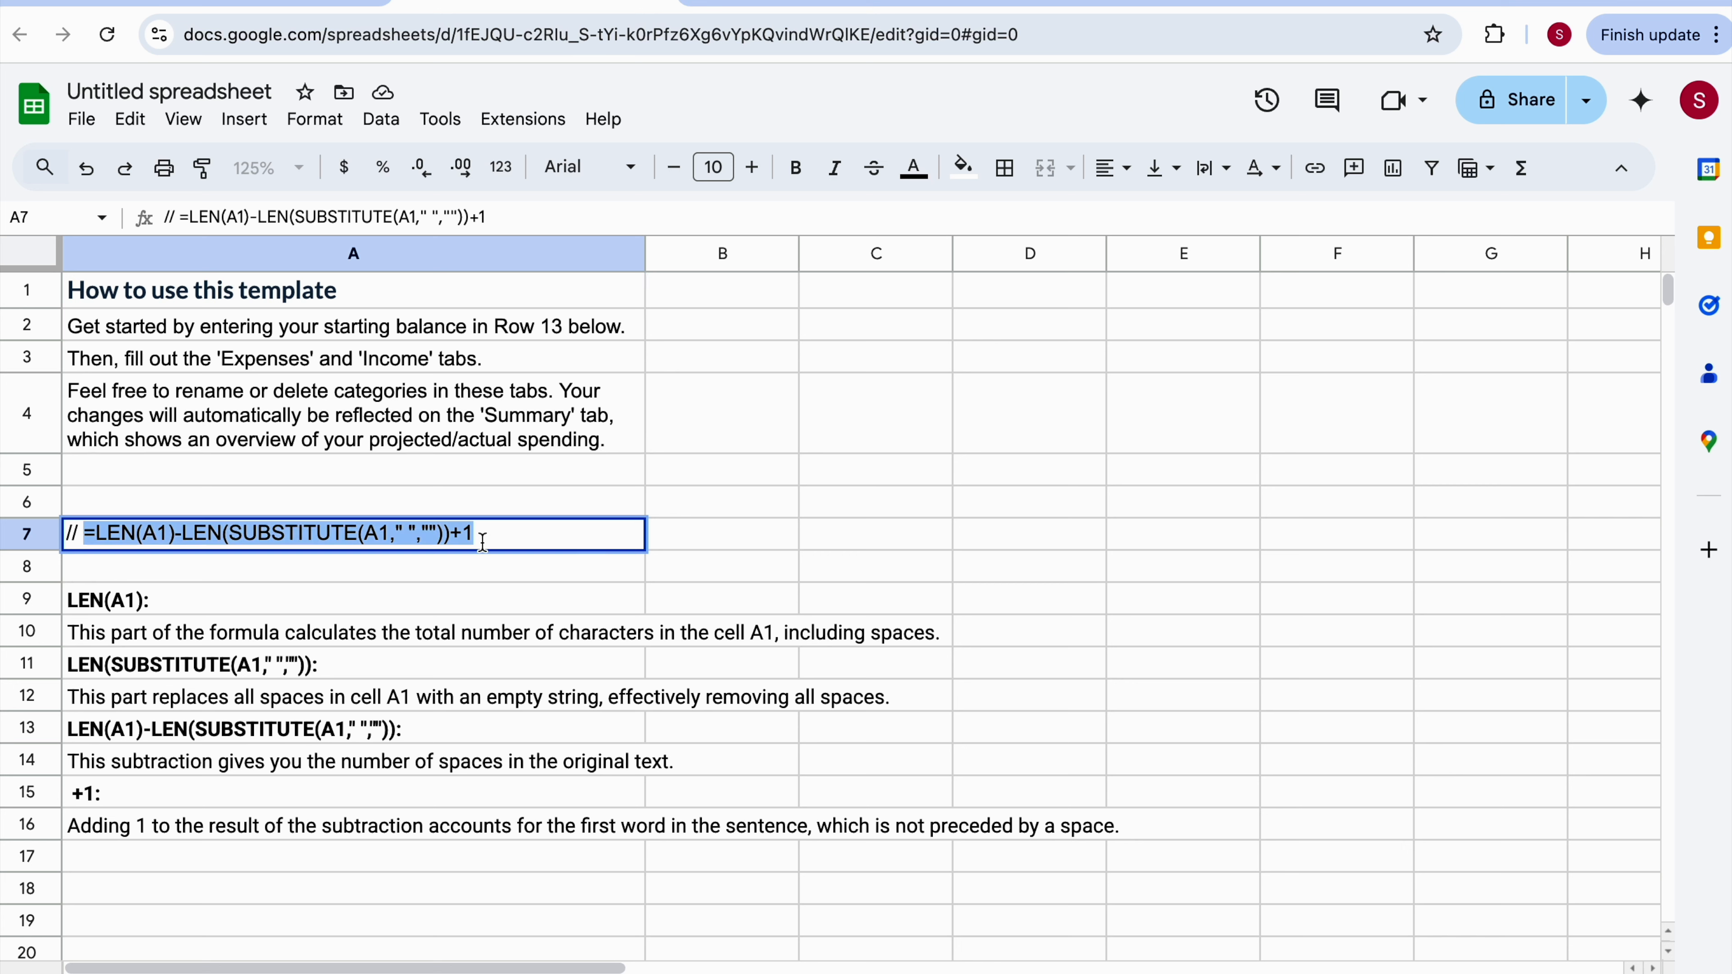
left_click(722, 304)
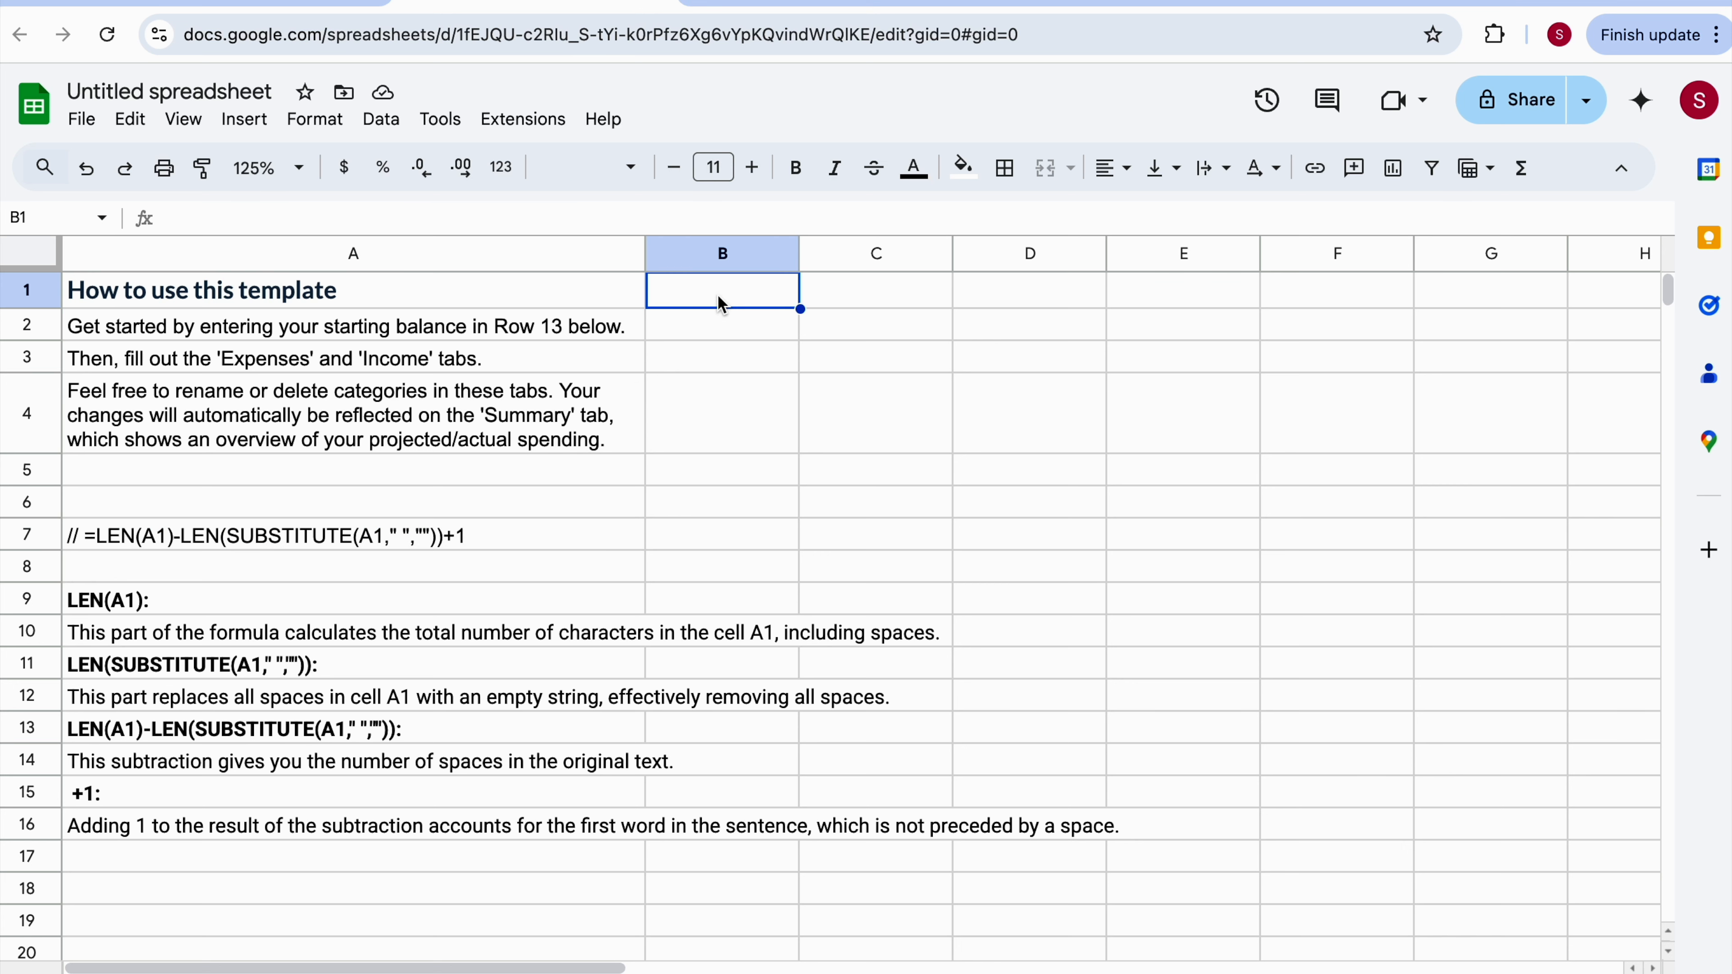
key("ctrl+v")
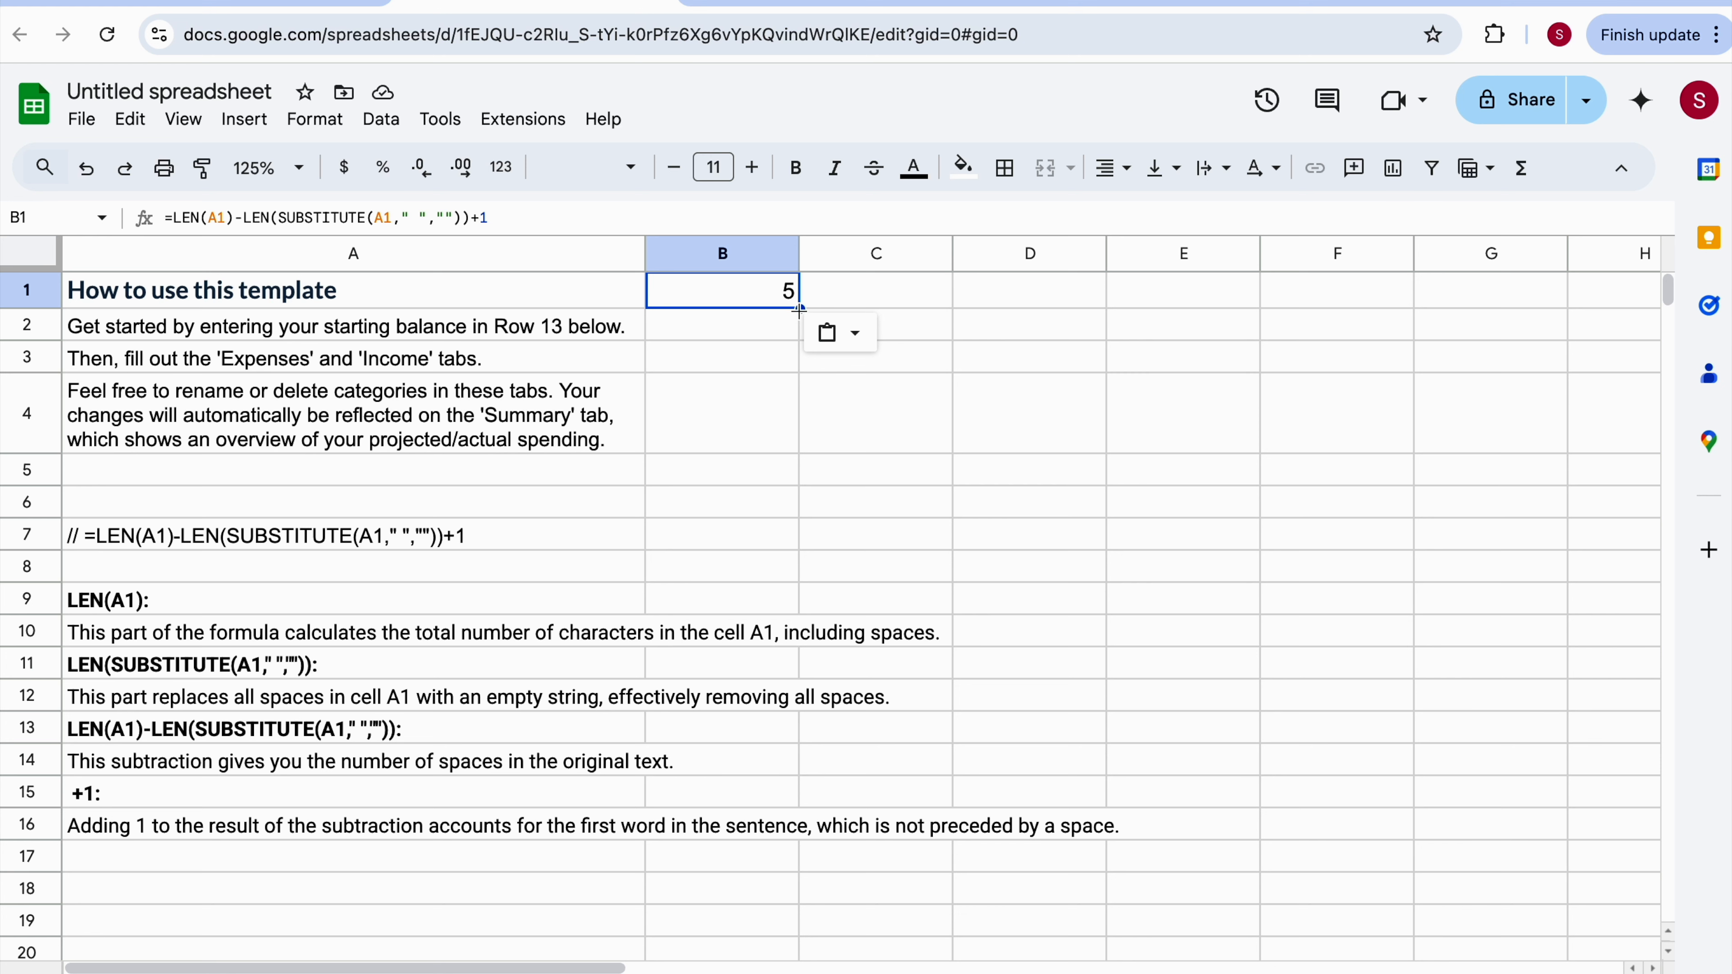
Fill the B1 formula down through B4 to count words in each text row.
left_click_drag(800, 310, 785, 445)
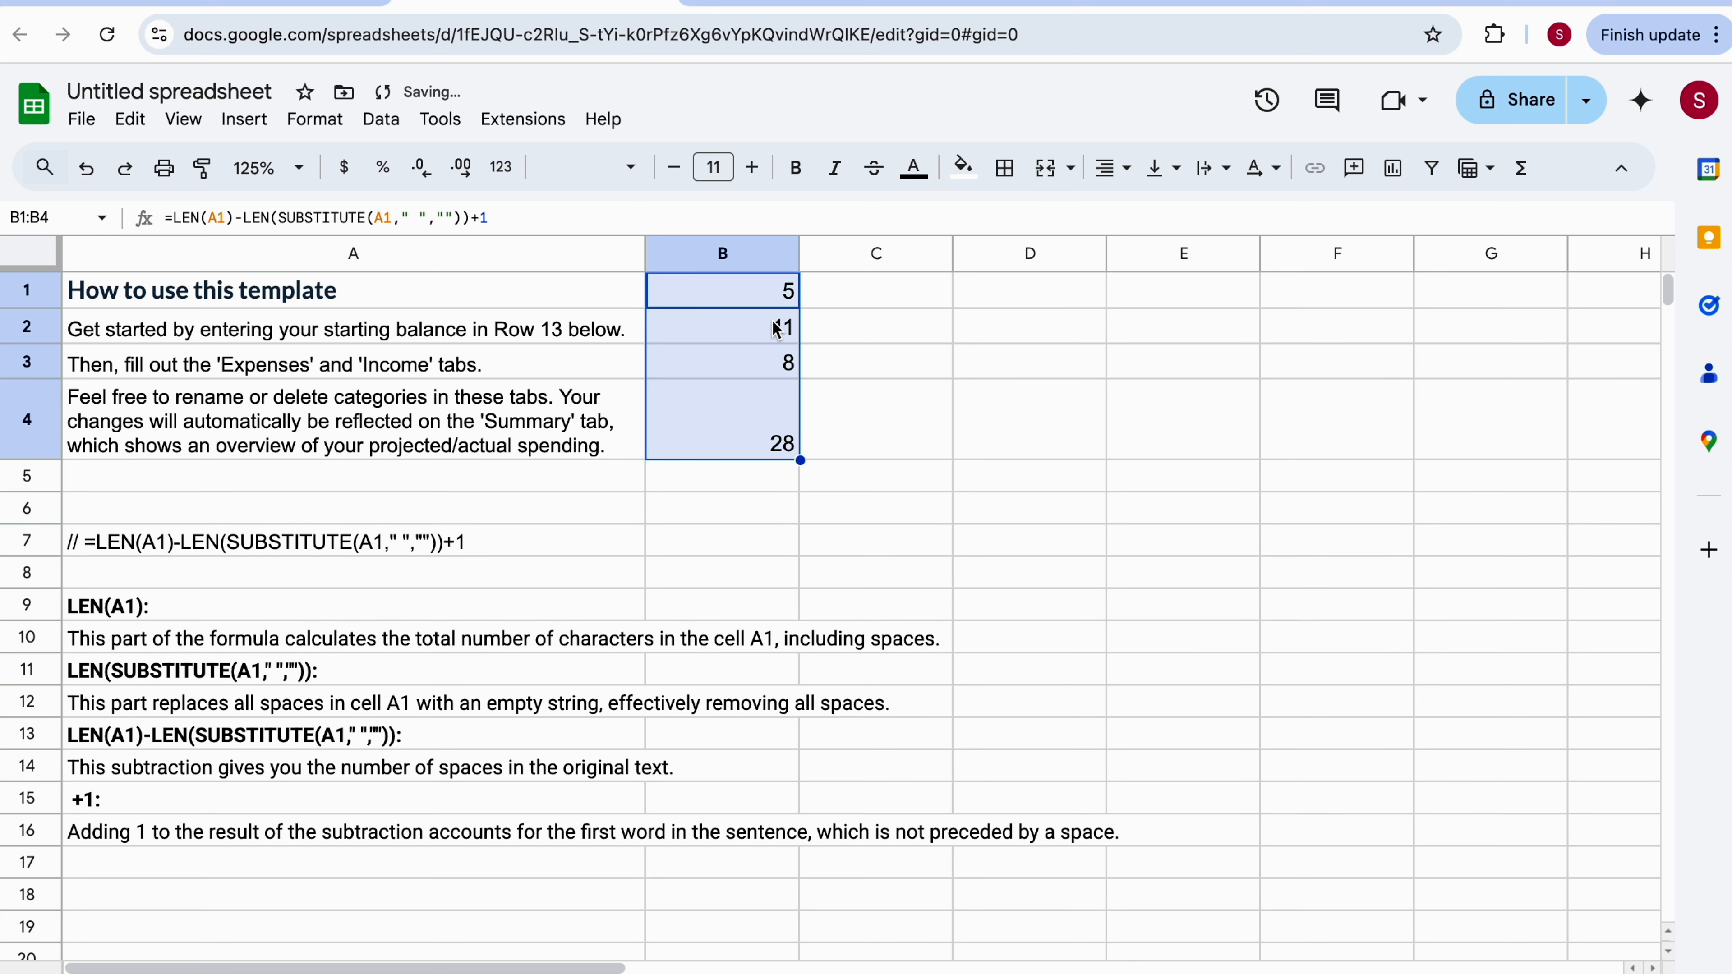
left_click(558, 329)
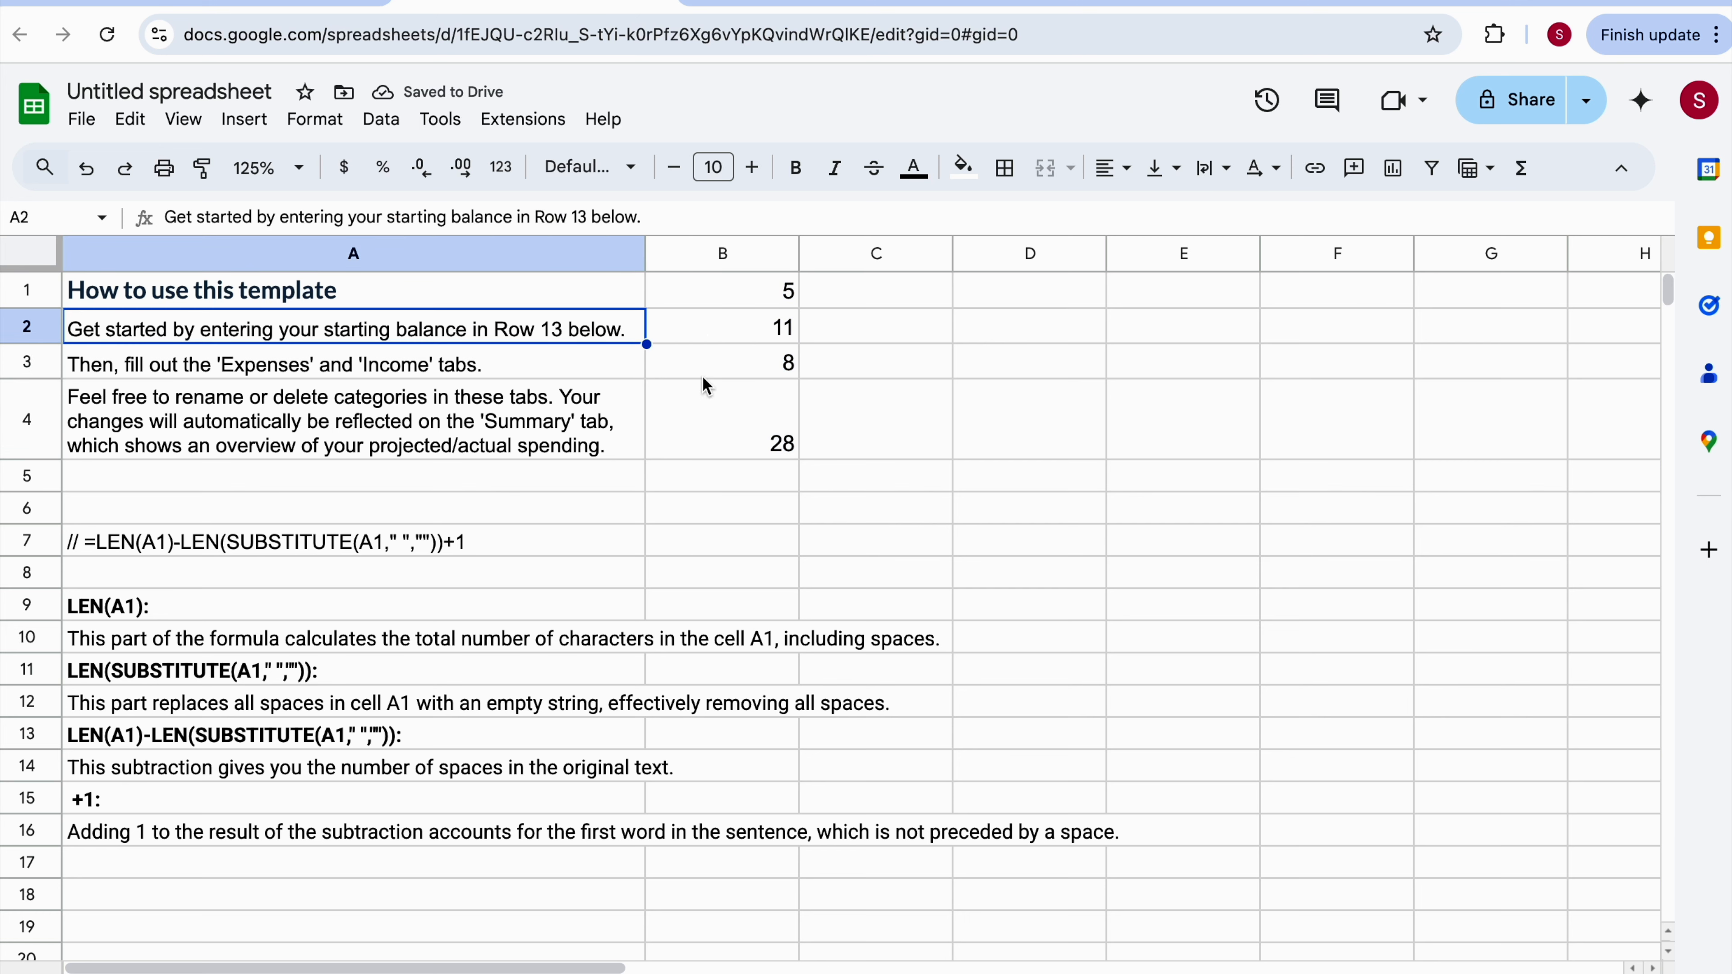
left_click(528, 371)
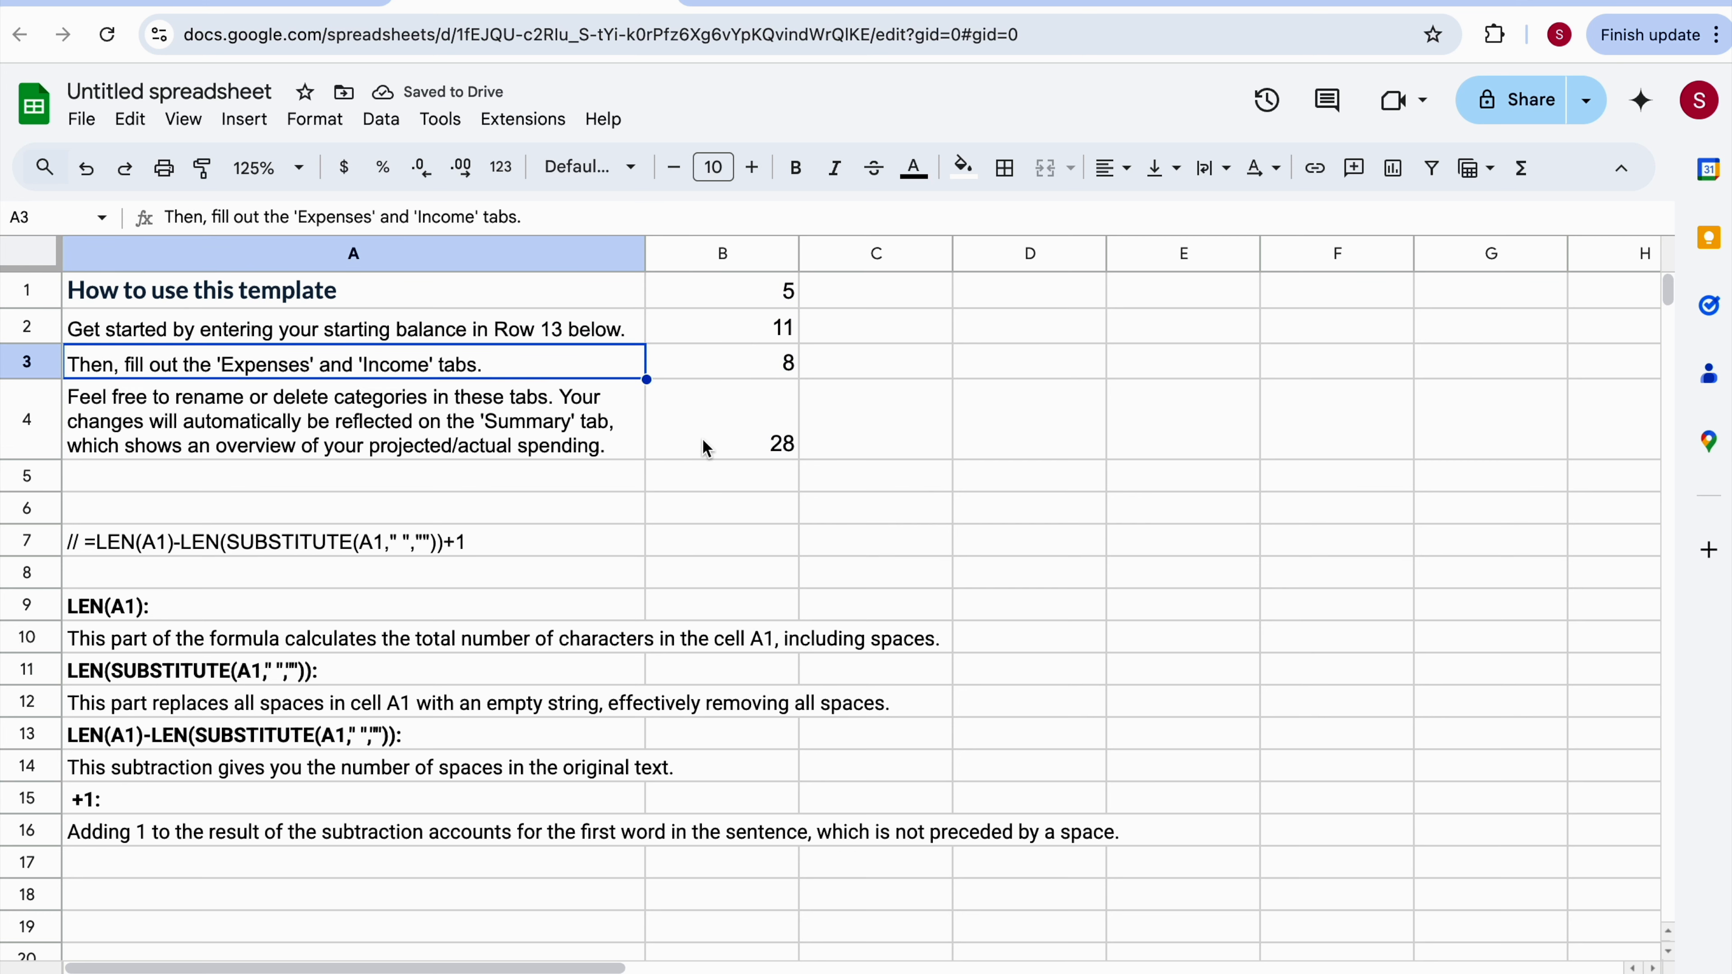
left_click(524, 425)
In cell B5, enter a SUM formula totalling the range B1:B4.
left_click(723, 481)
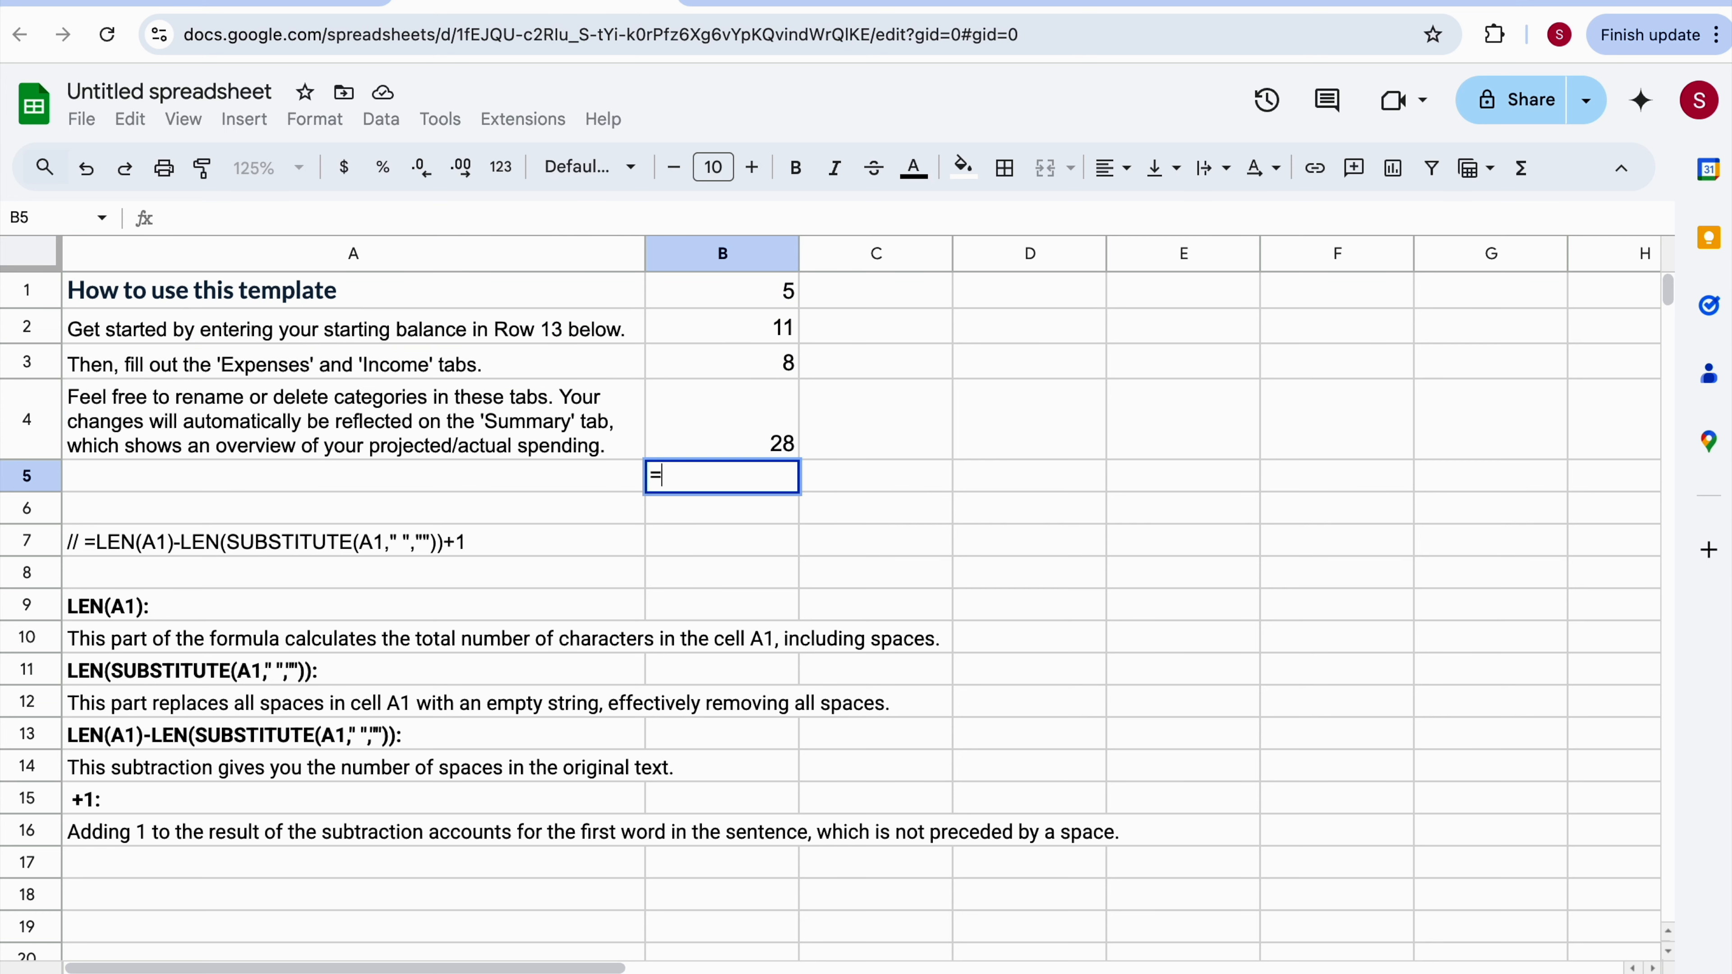
type("=sum")
left_click(680, 515)
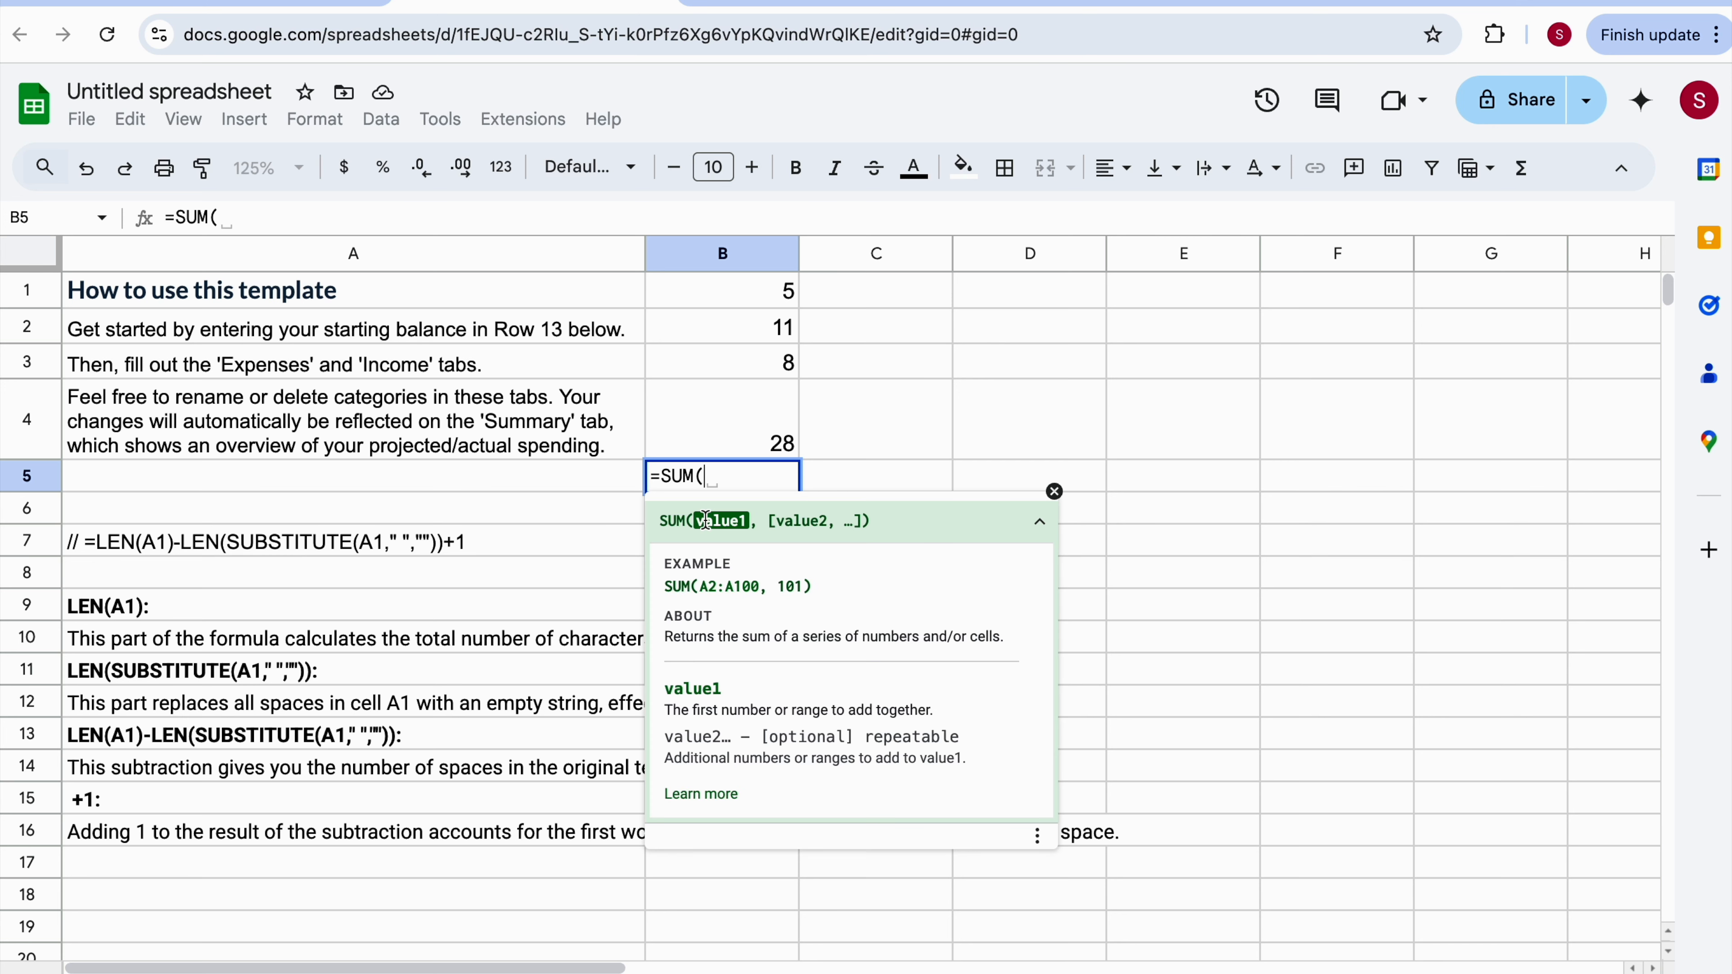
left_click_drag(771, 296, 774, 437)
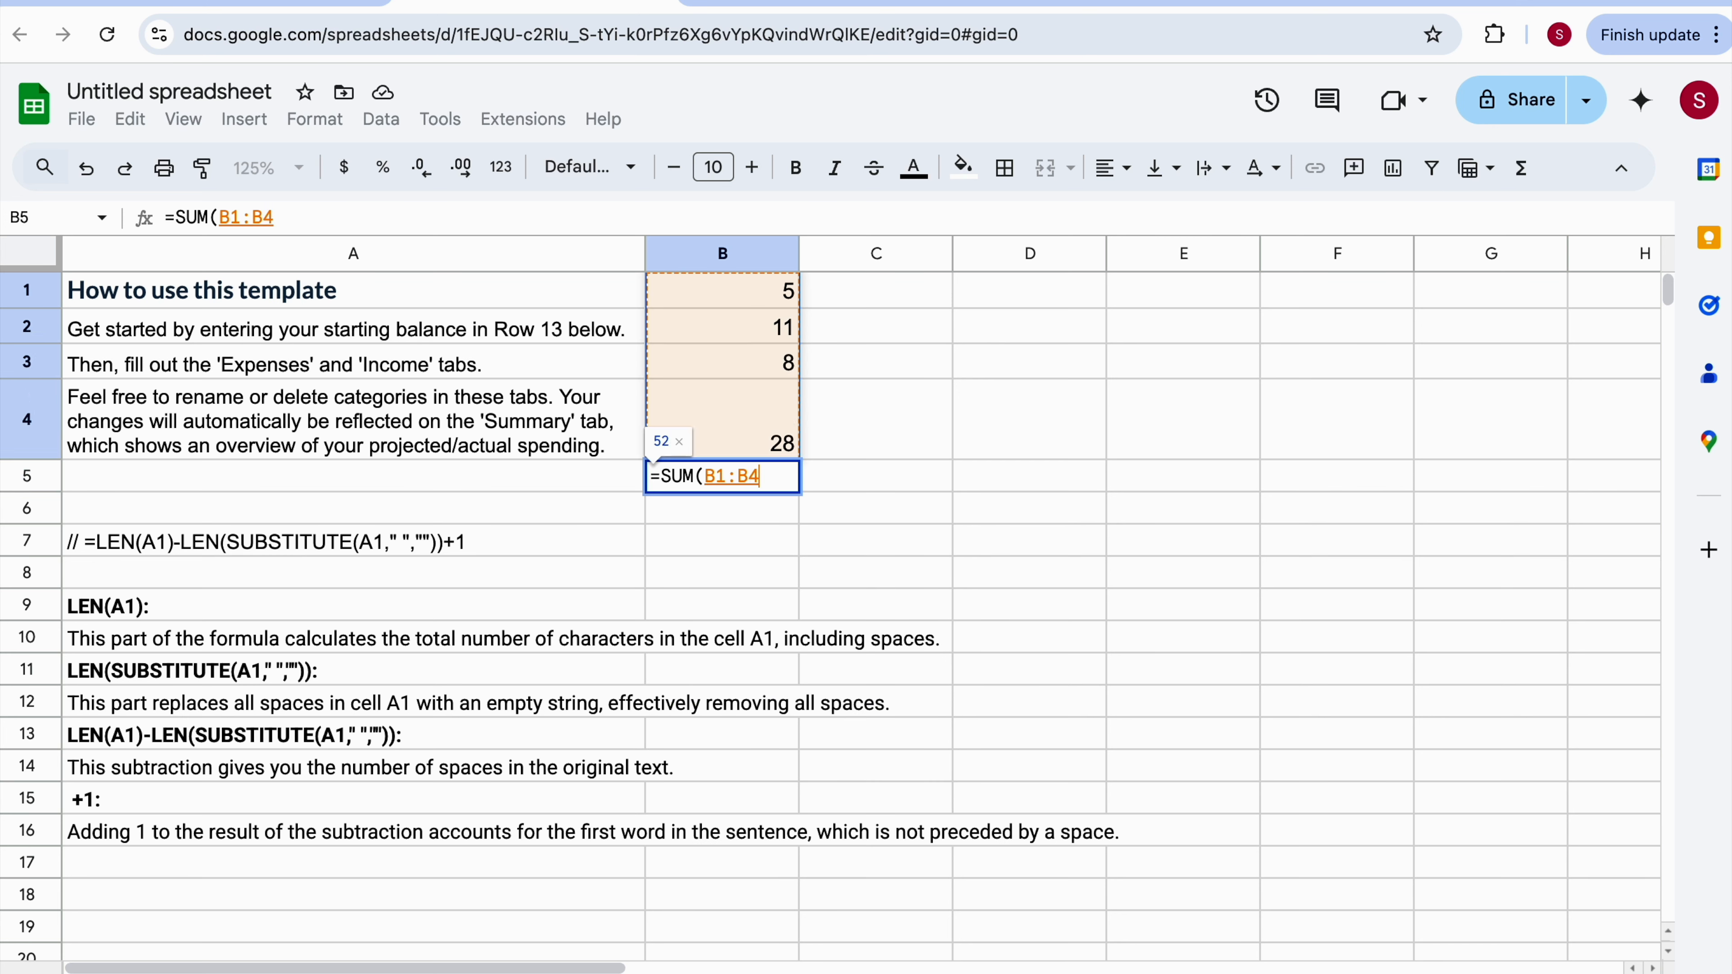
key("Return")
left_click(756, 479)
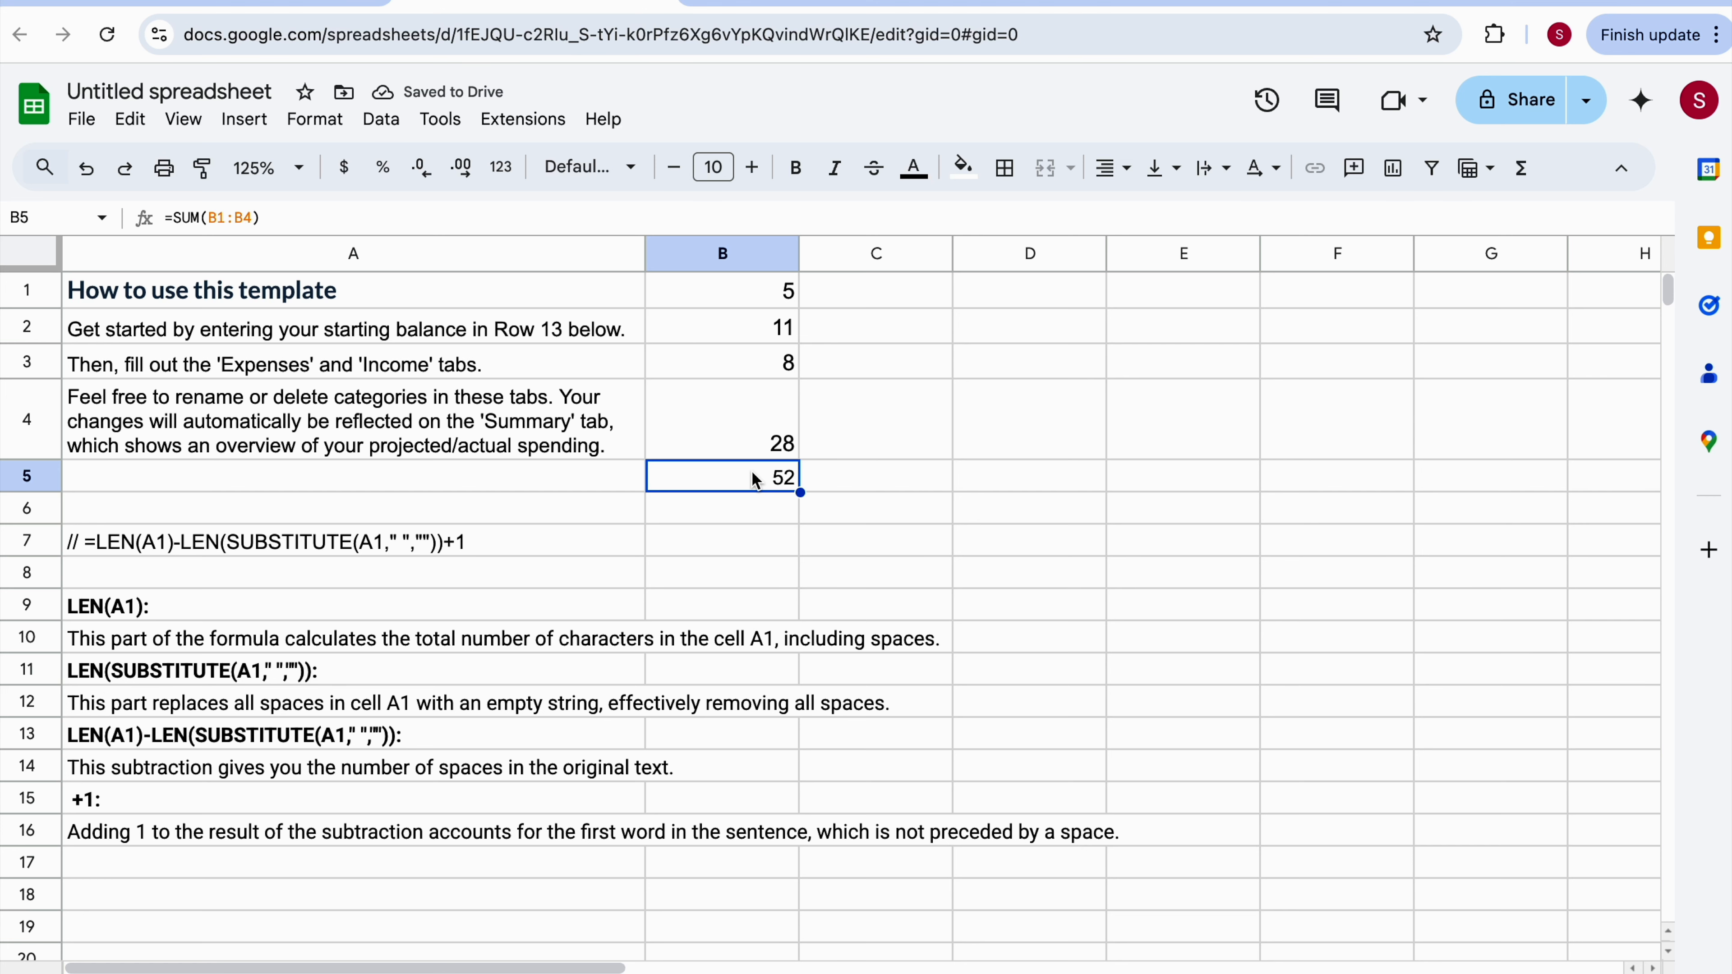
Return to the document and select 'projected' and 'actual' separately to inspect how the word count treats them.
left_click(860, 4)
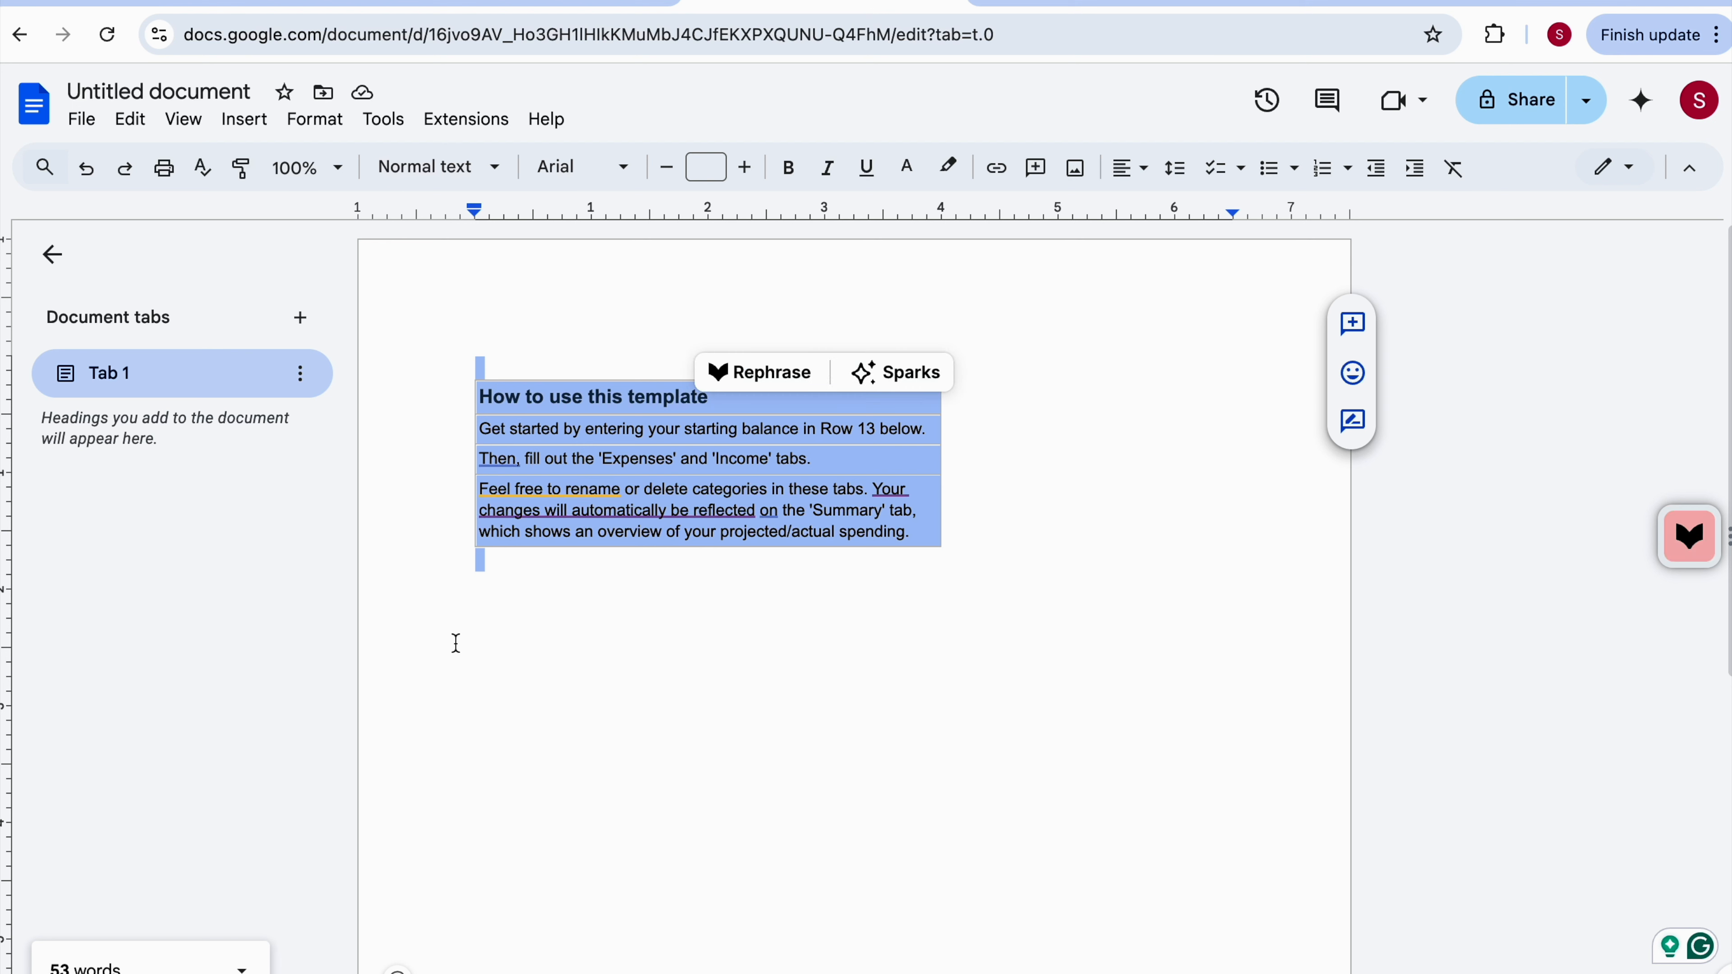
left_click(553, 592)
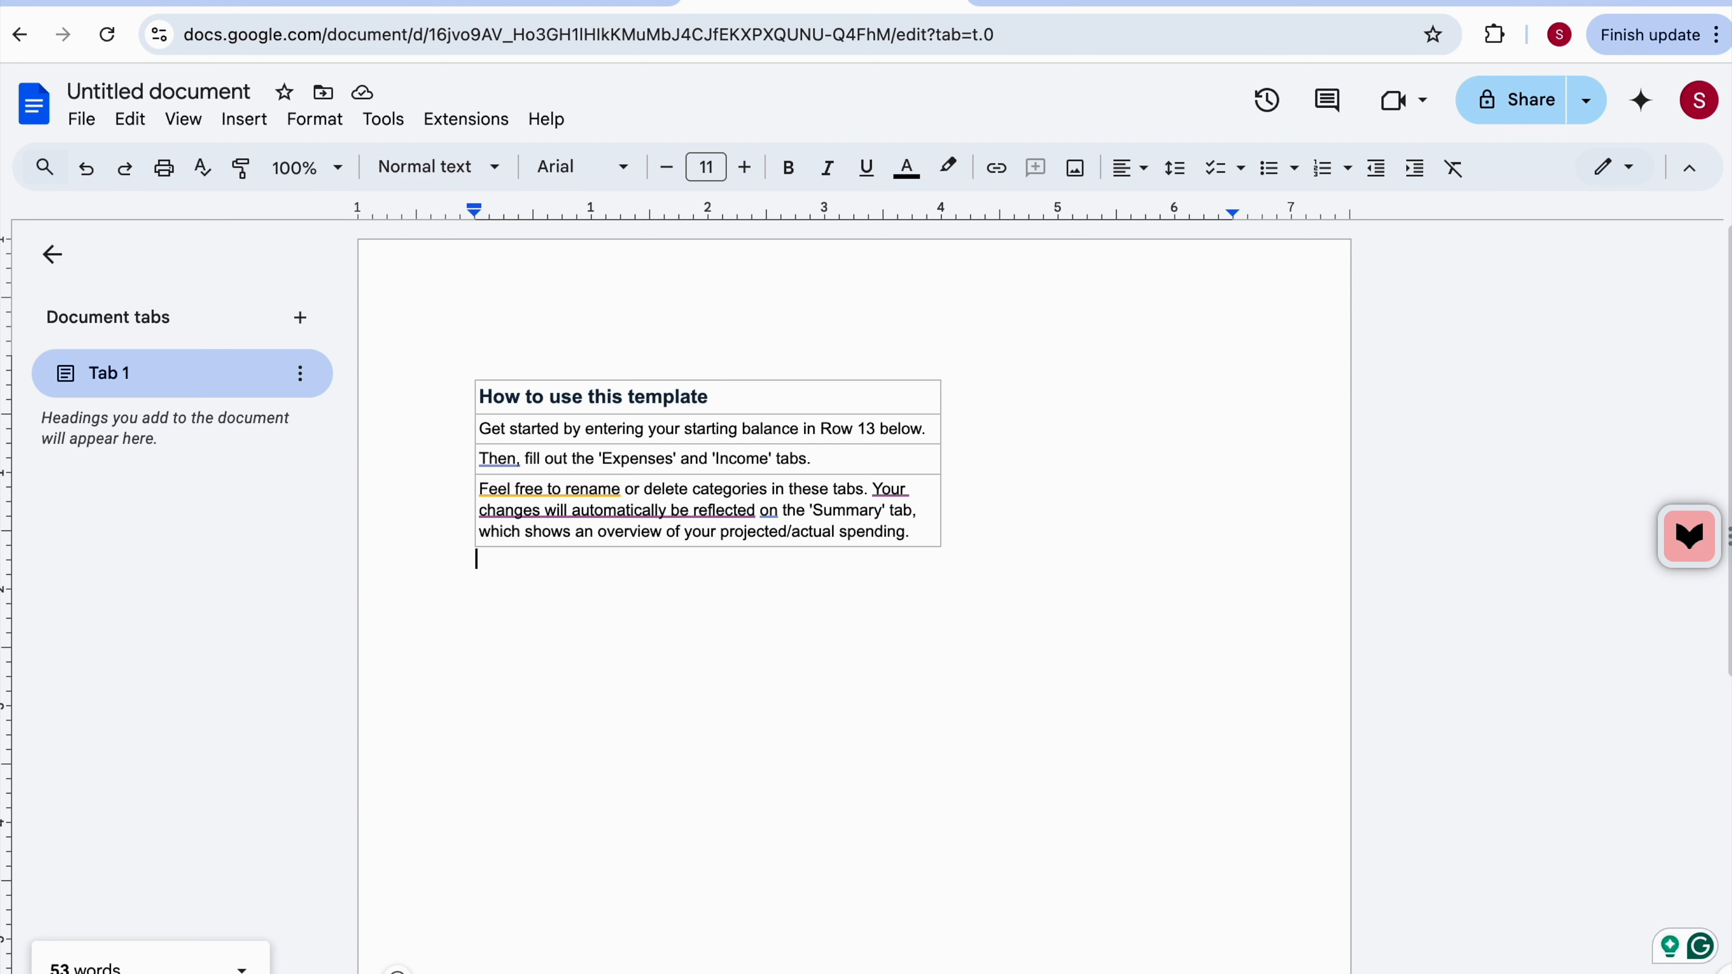
left_click(525, 354)
left_click(793, 532)
left_click(847, 647)
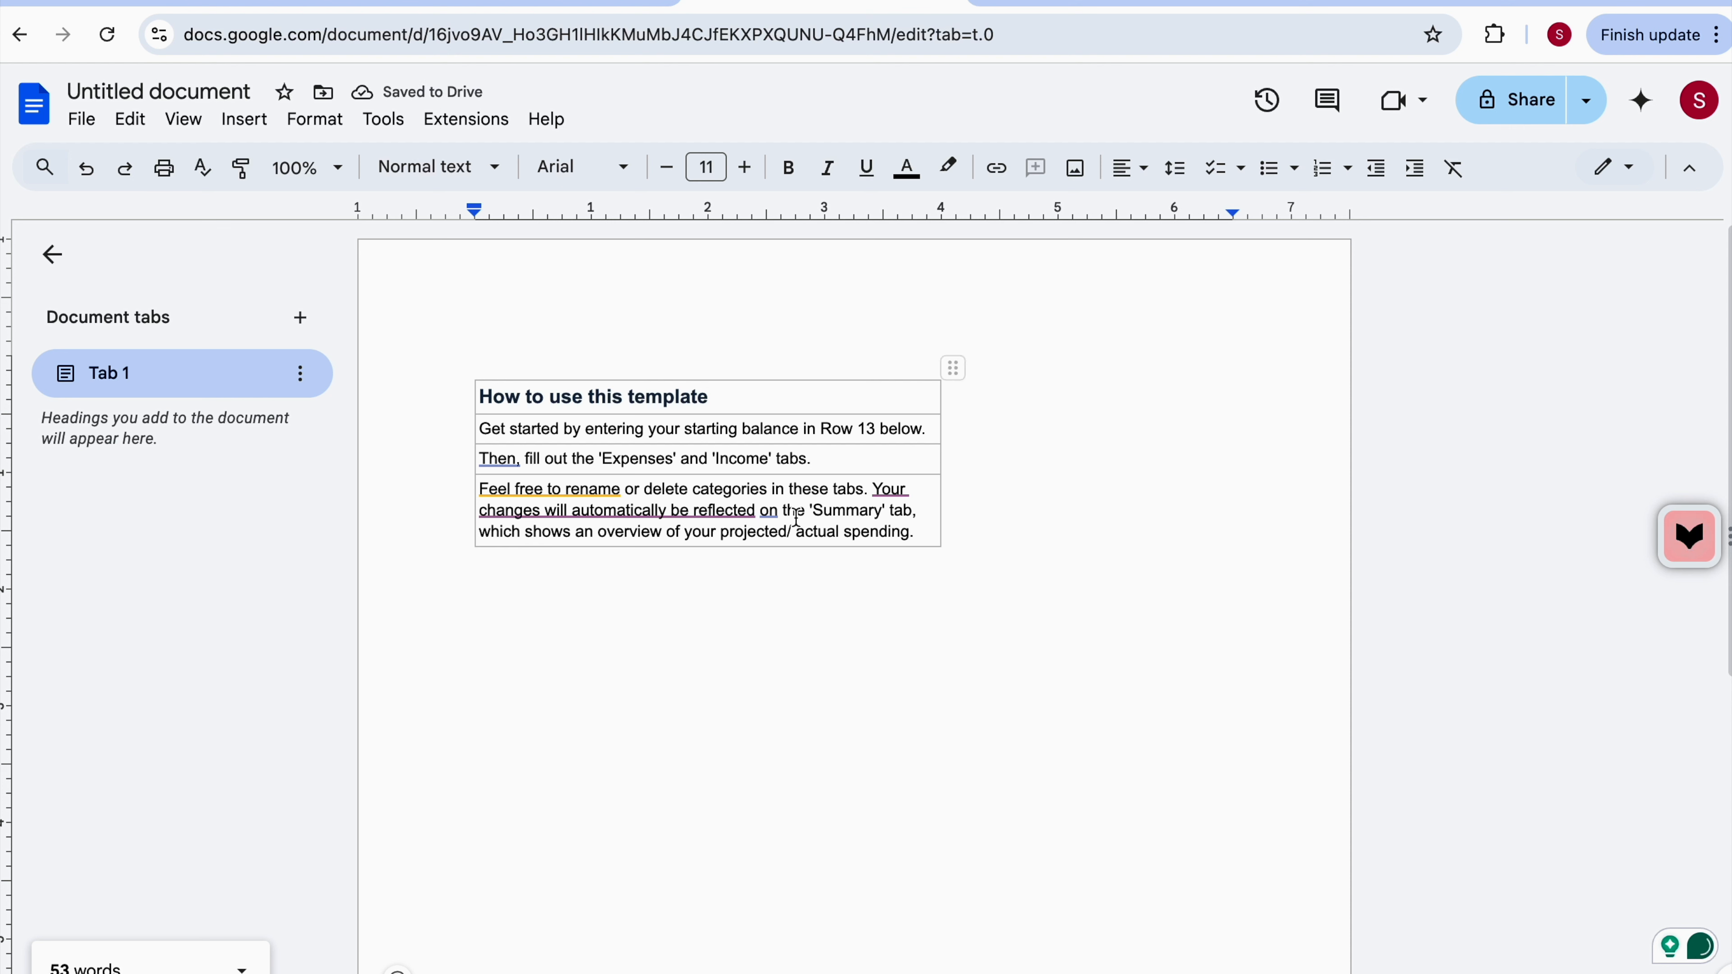
left_click(797, 532)
key("BackSpace")
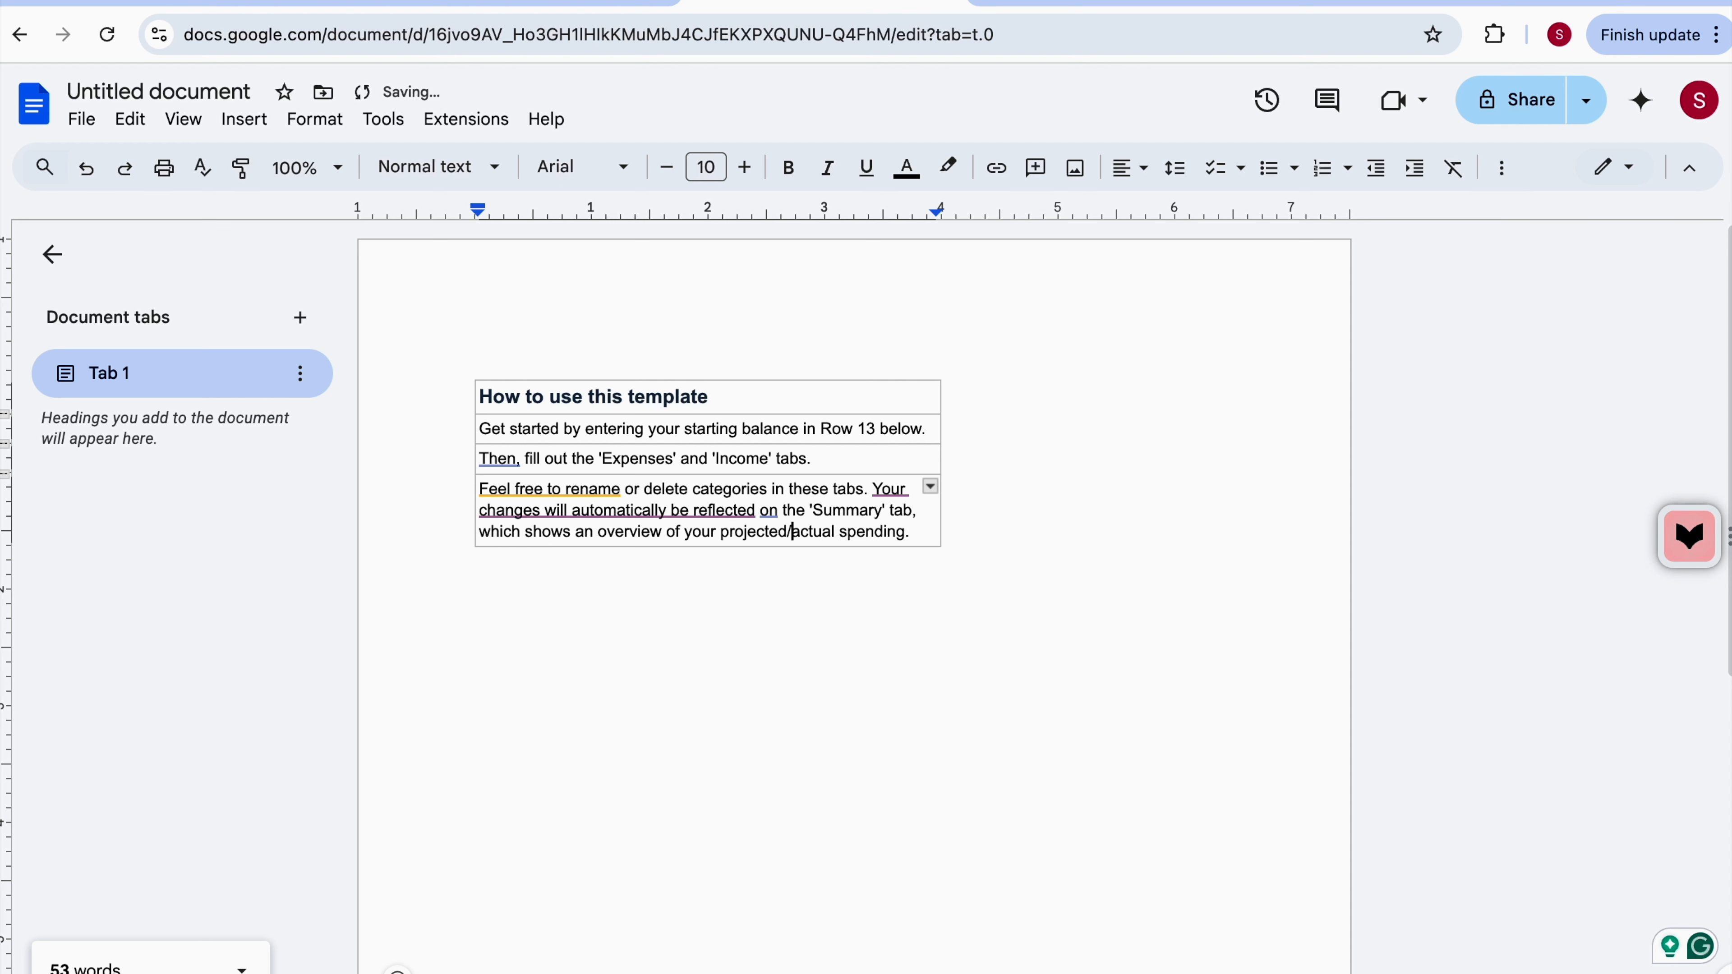
double_click(740, 534)
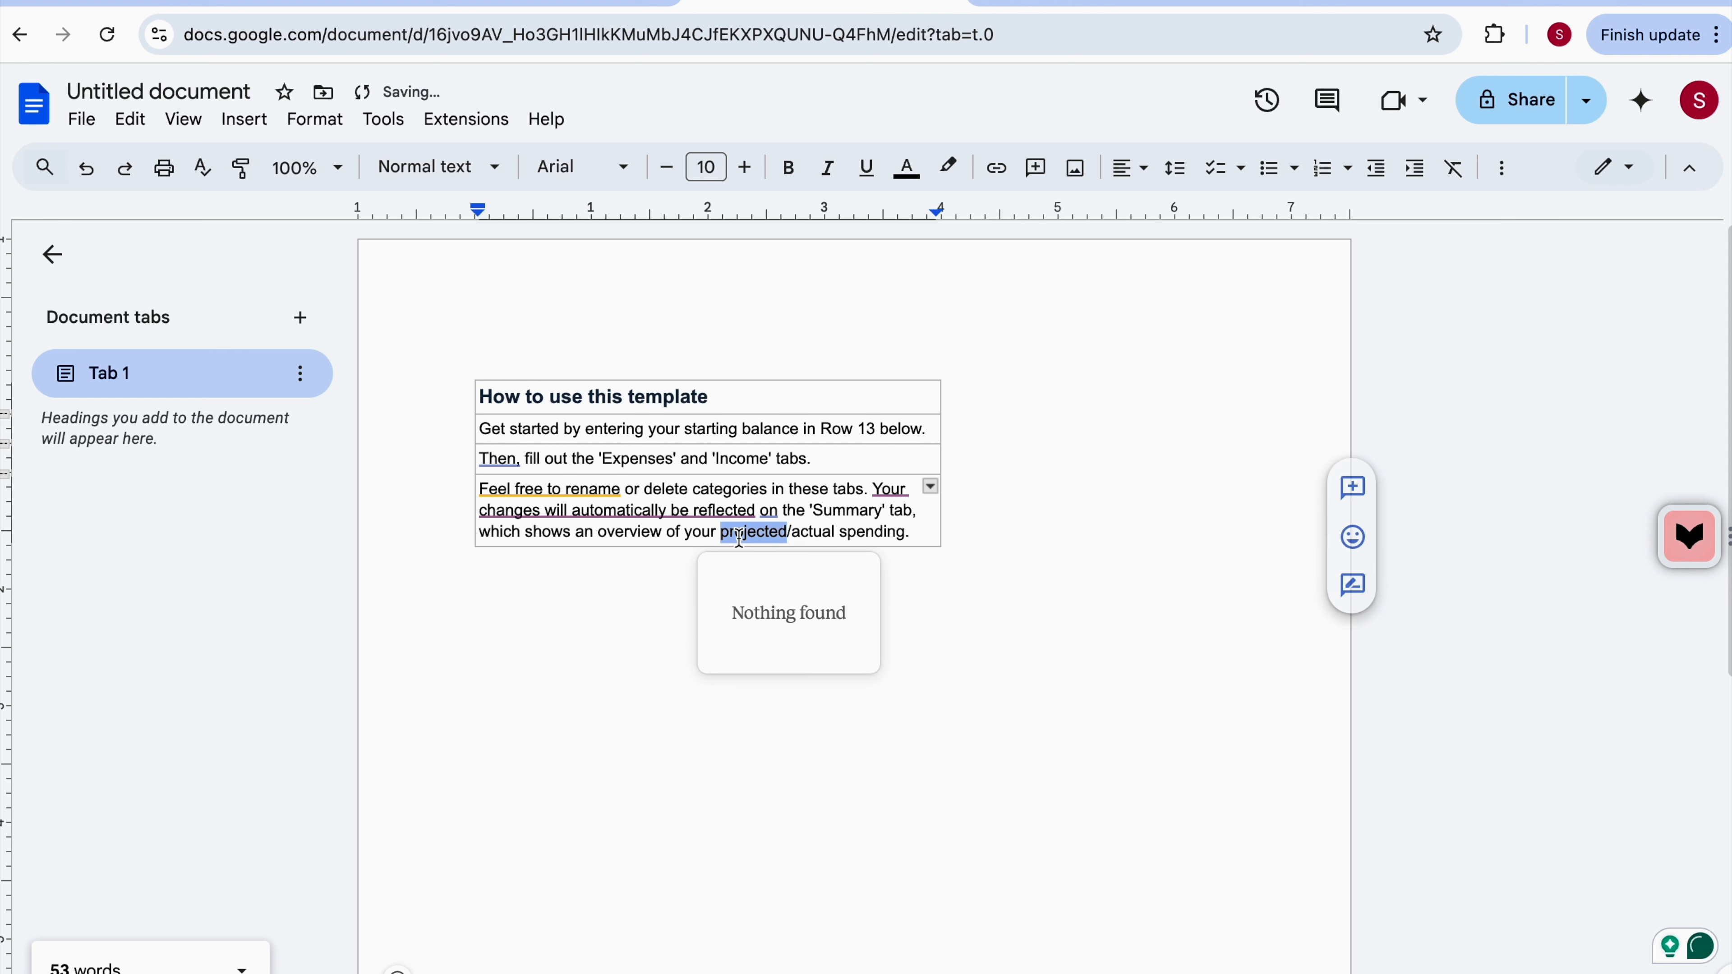
double_click(814, 536)
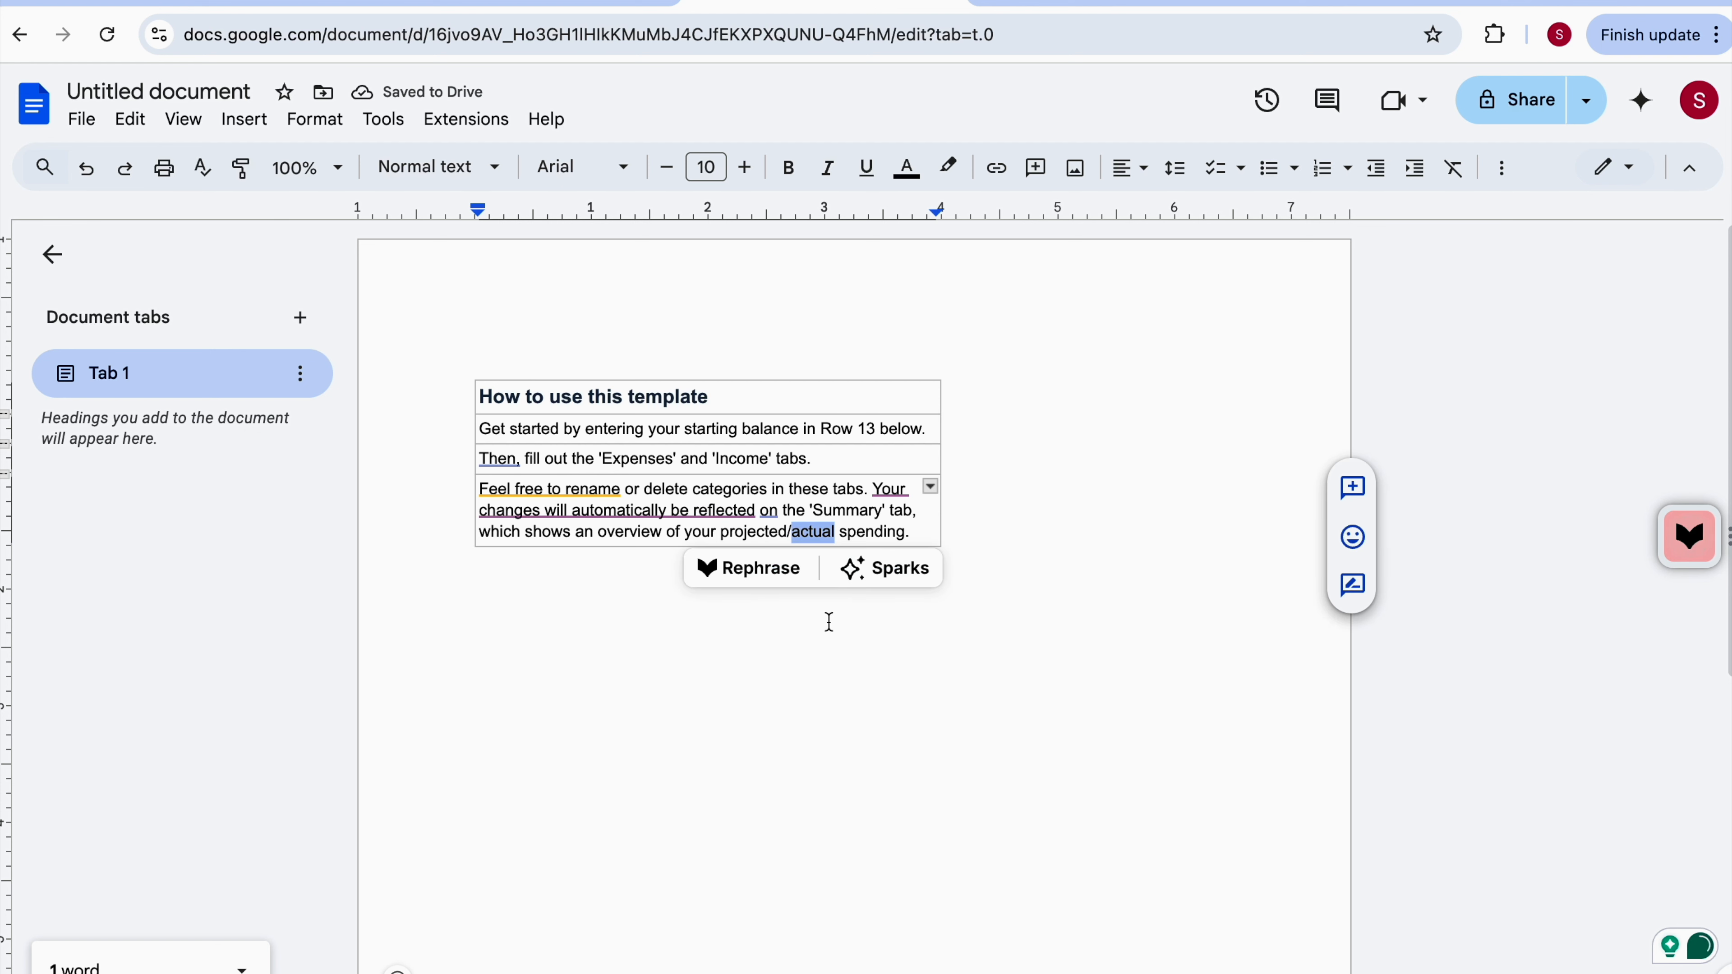
left_click(811, 689)
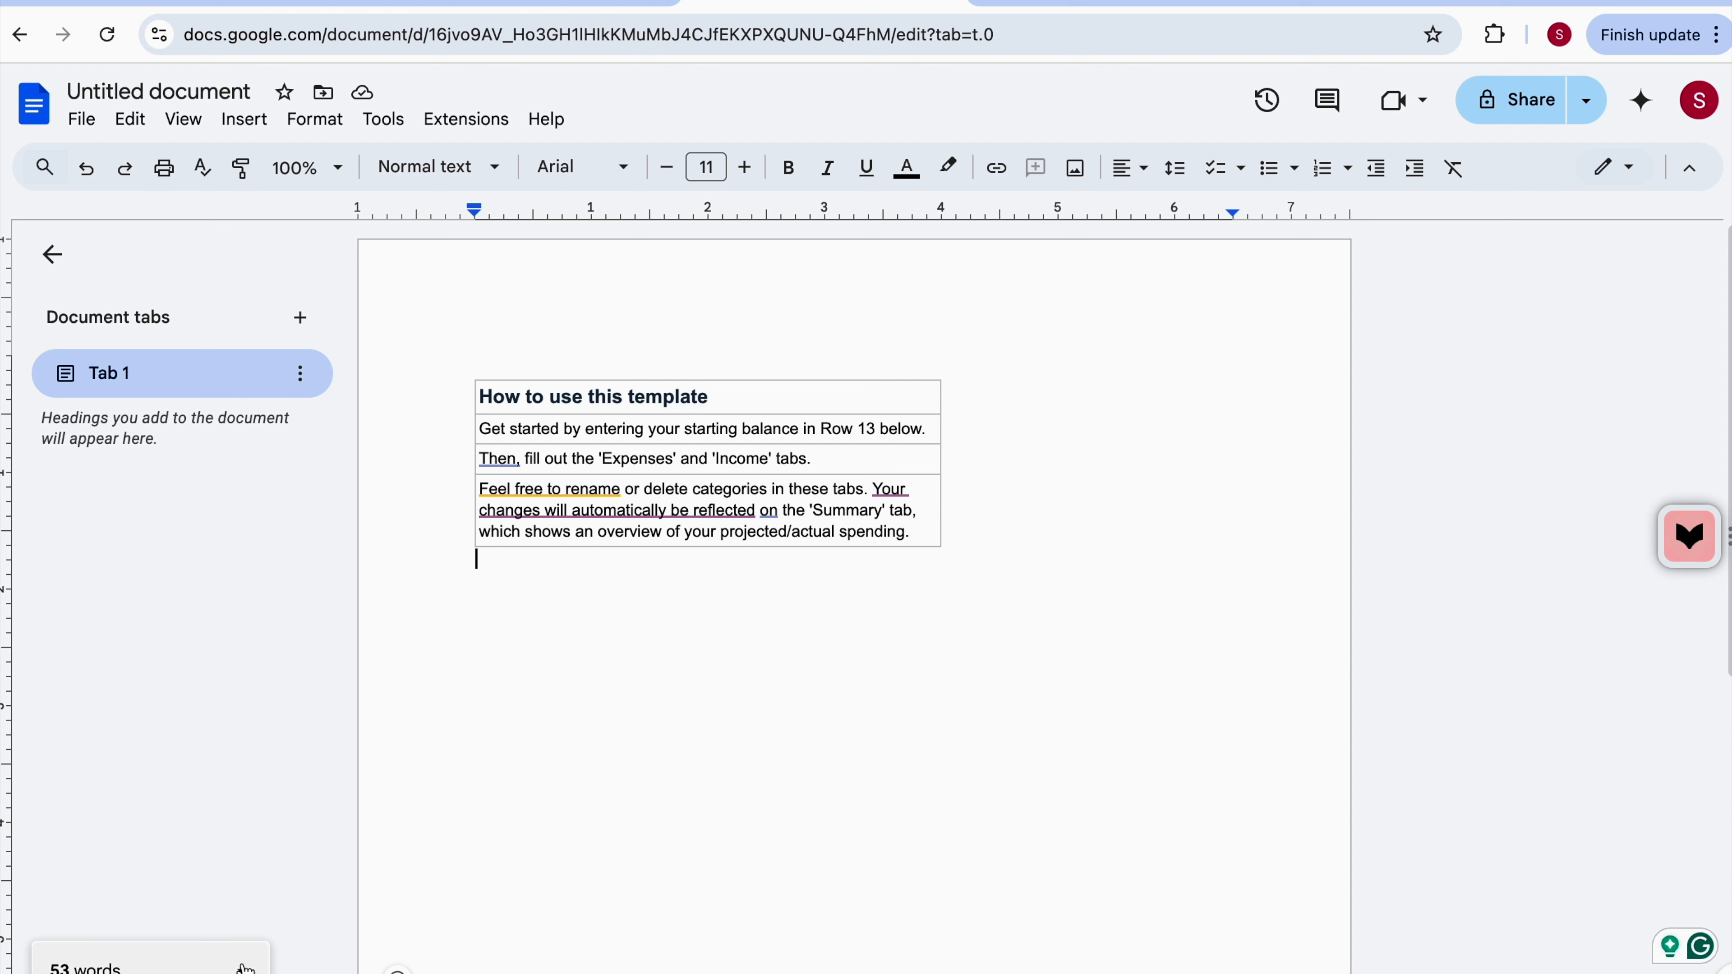
Temporarily insert and then remove a space before the slash in 'projected/actual'.
left_click(783, 534)
left_click(825, 770)
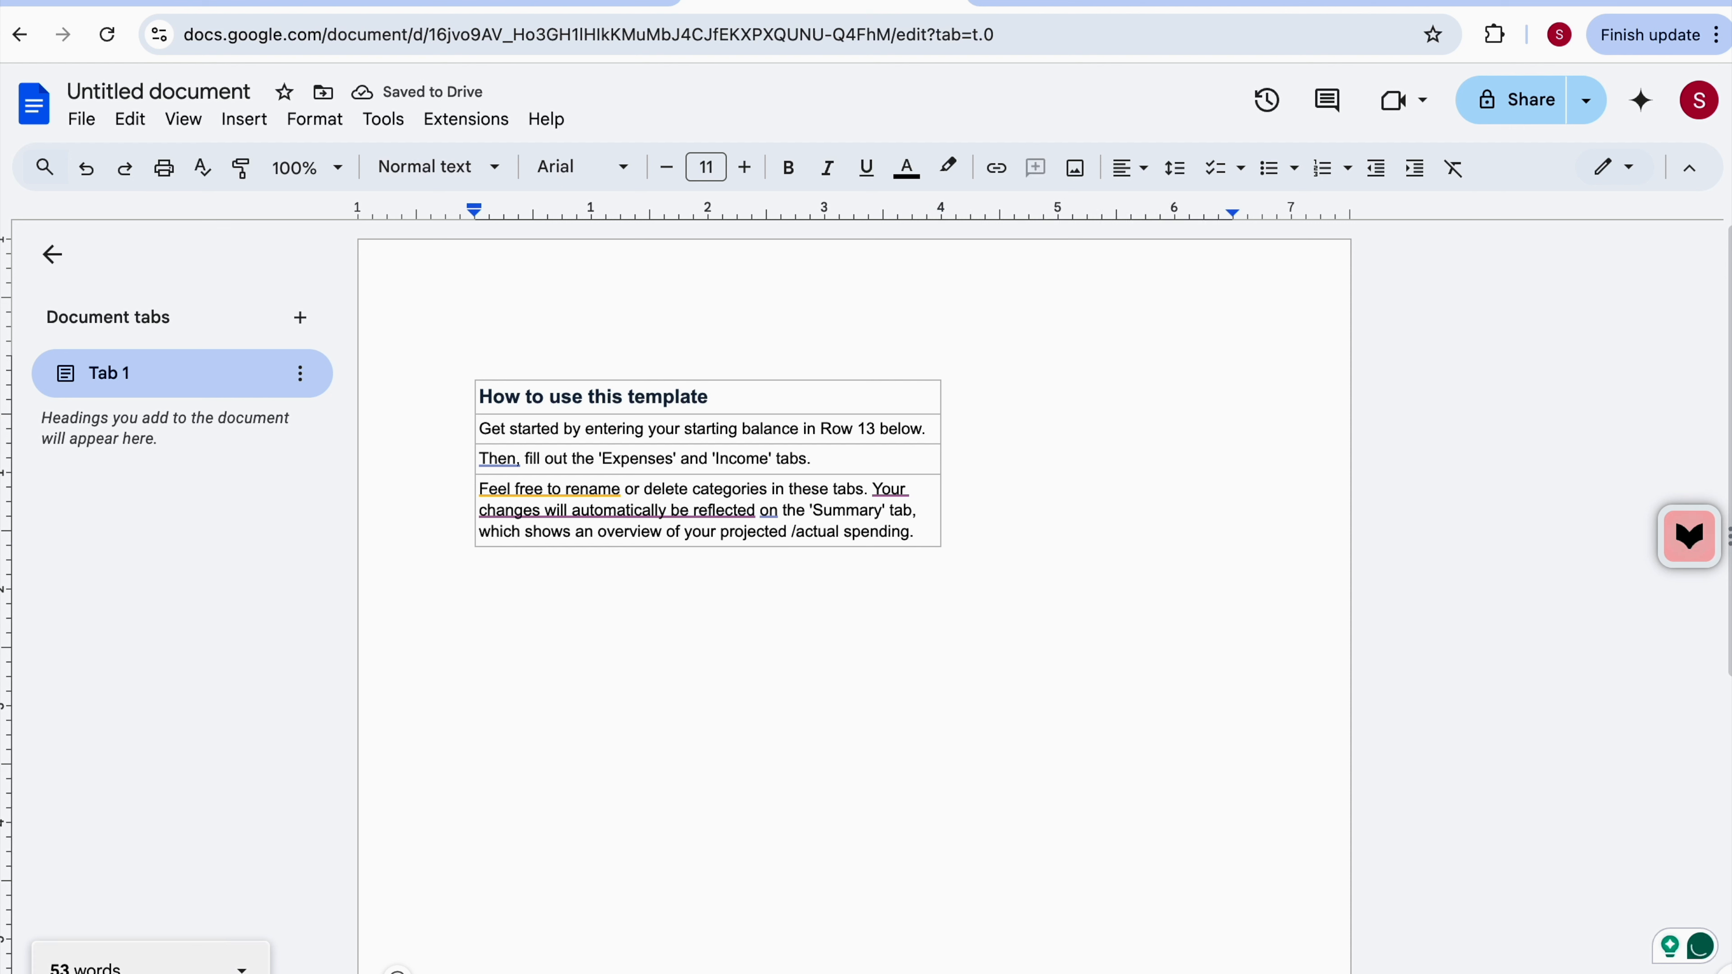
left_click(791, 533)
key("BackSpace")
left_click(689, 611)
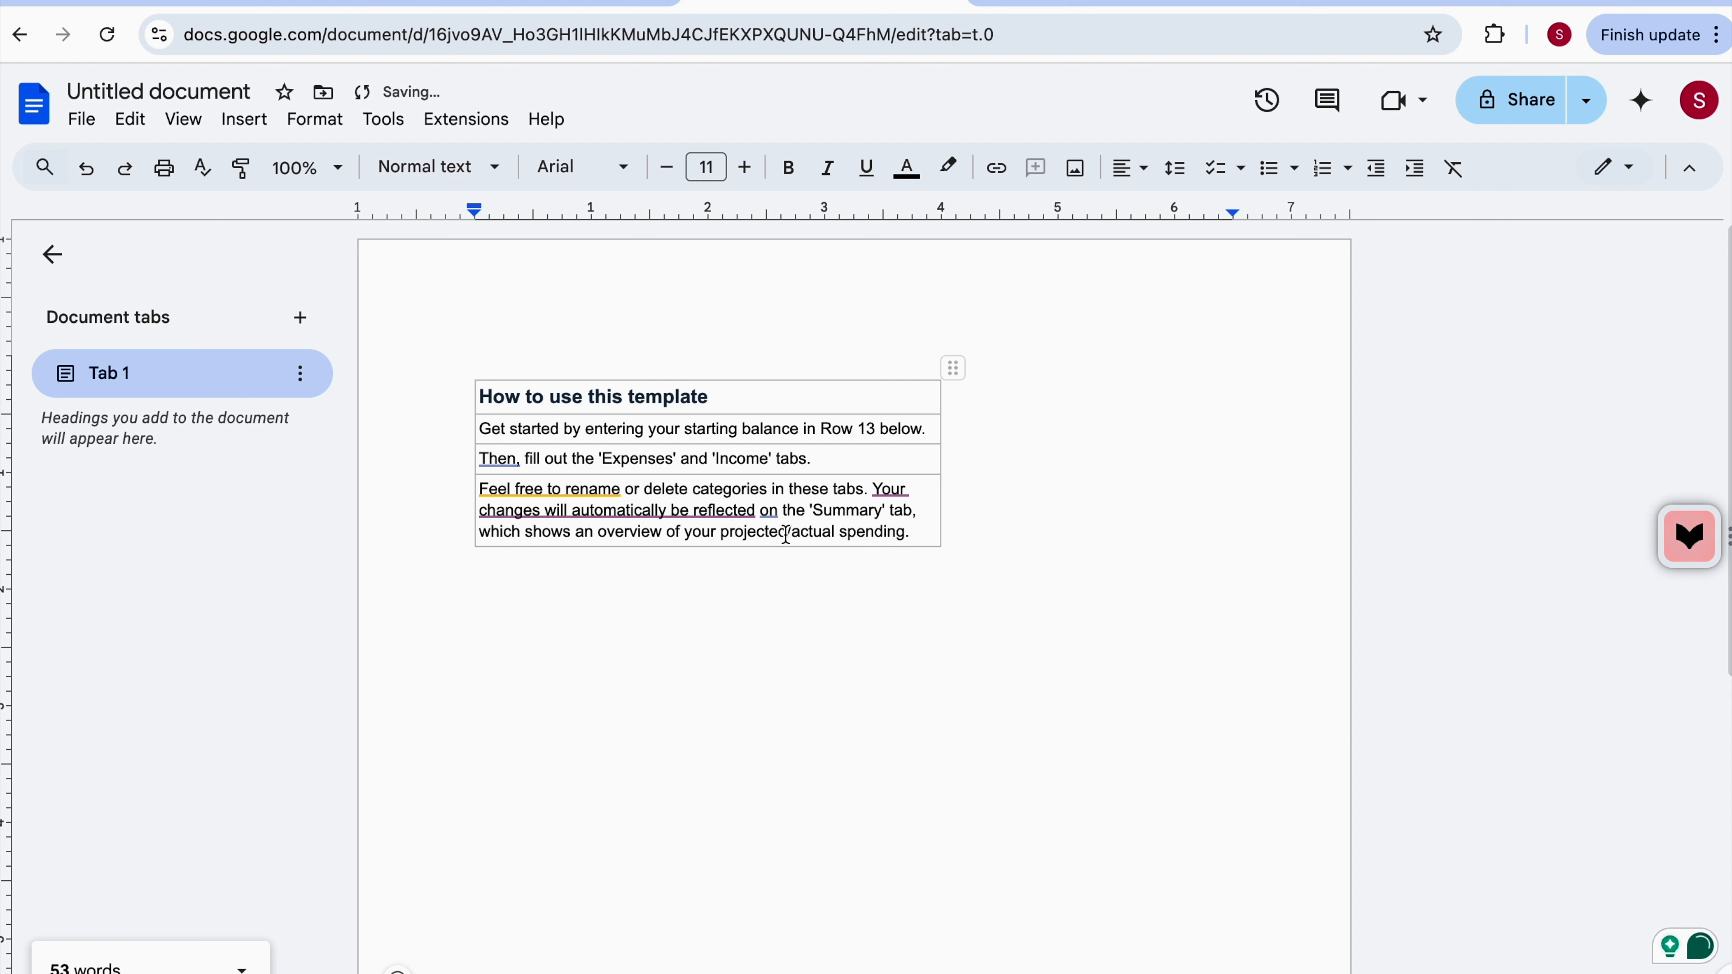
left_click(793, 533)
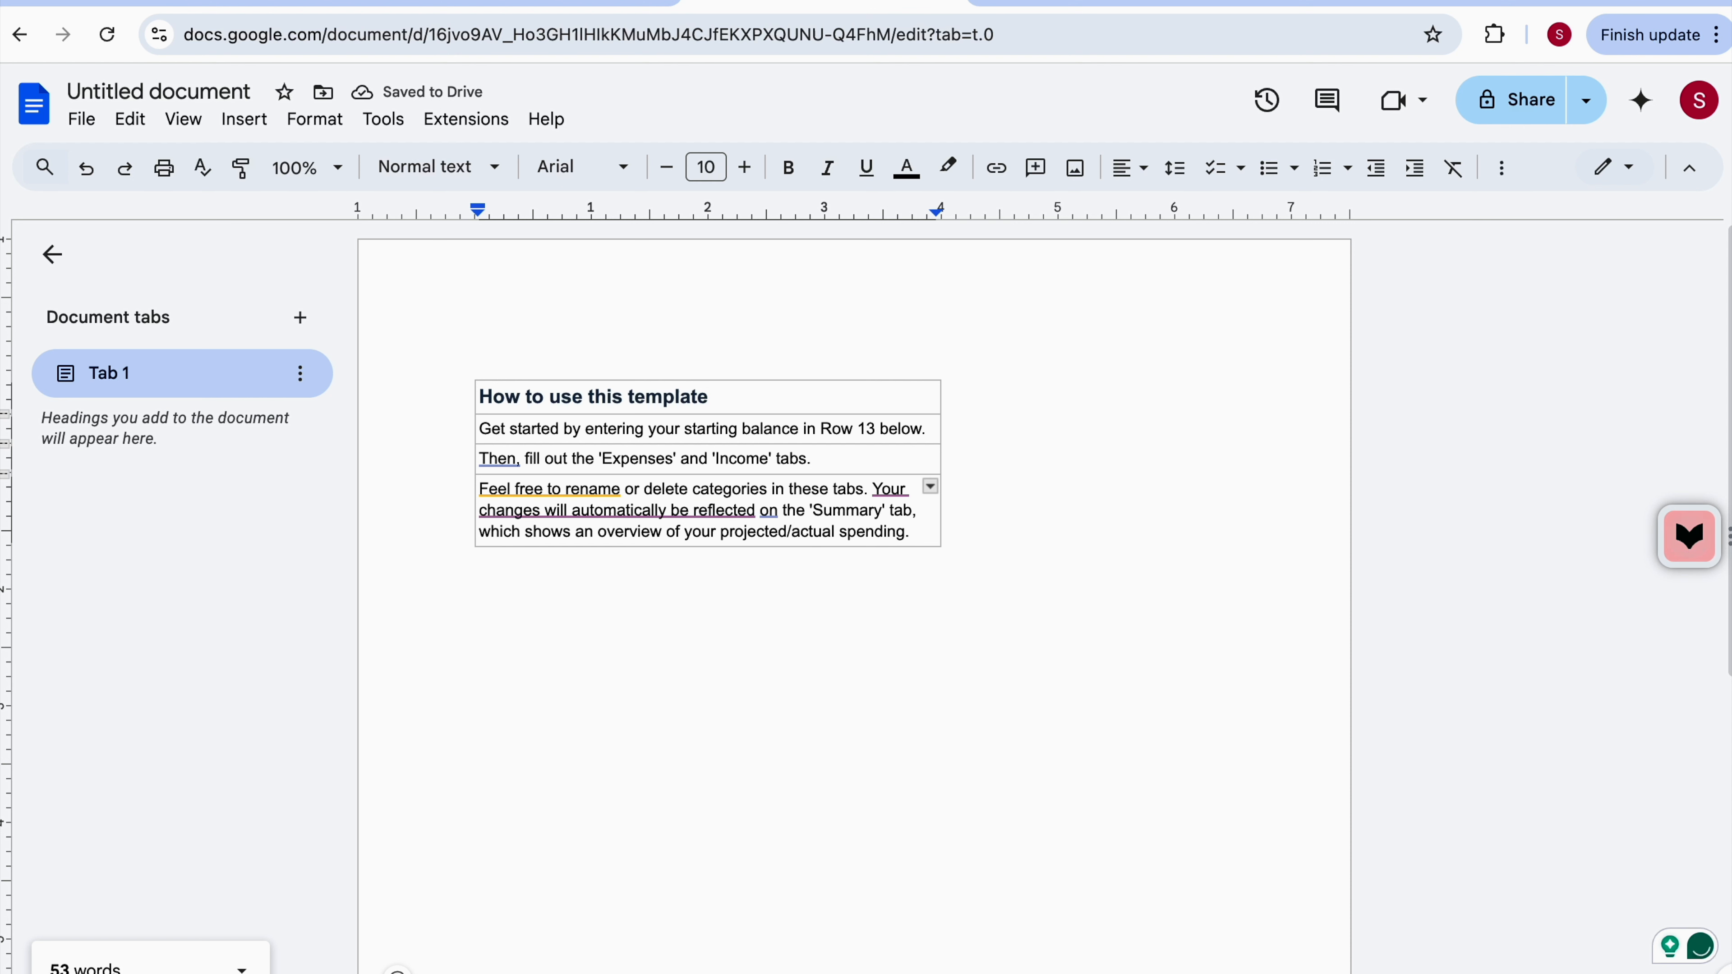
Select the slash in 'projected/actual' to check the word count, then switch back to the spreadsheet.
key("shift+Right")
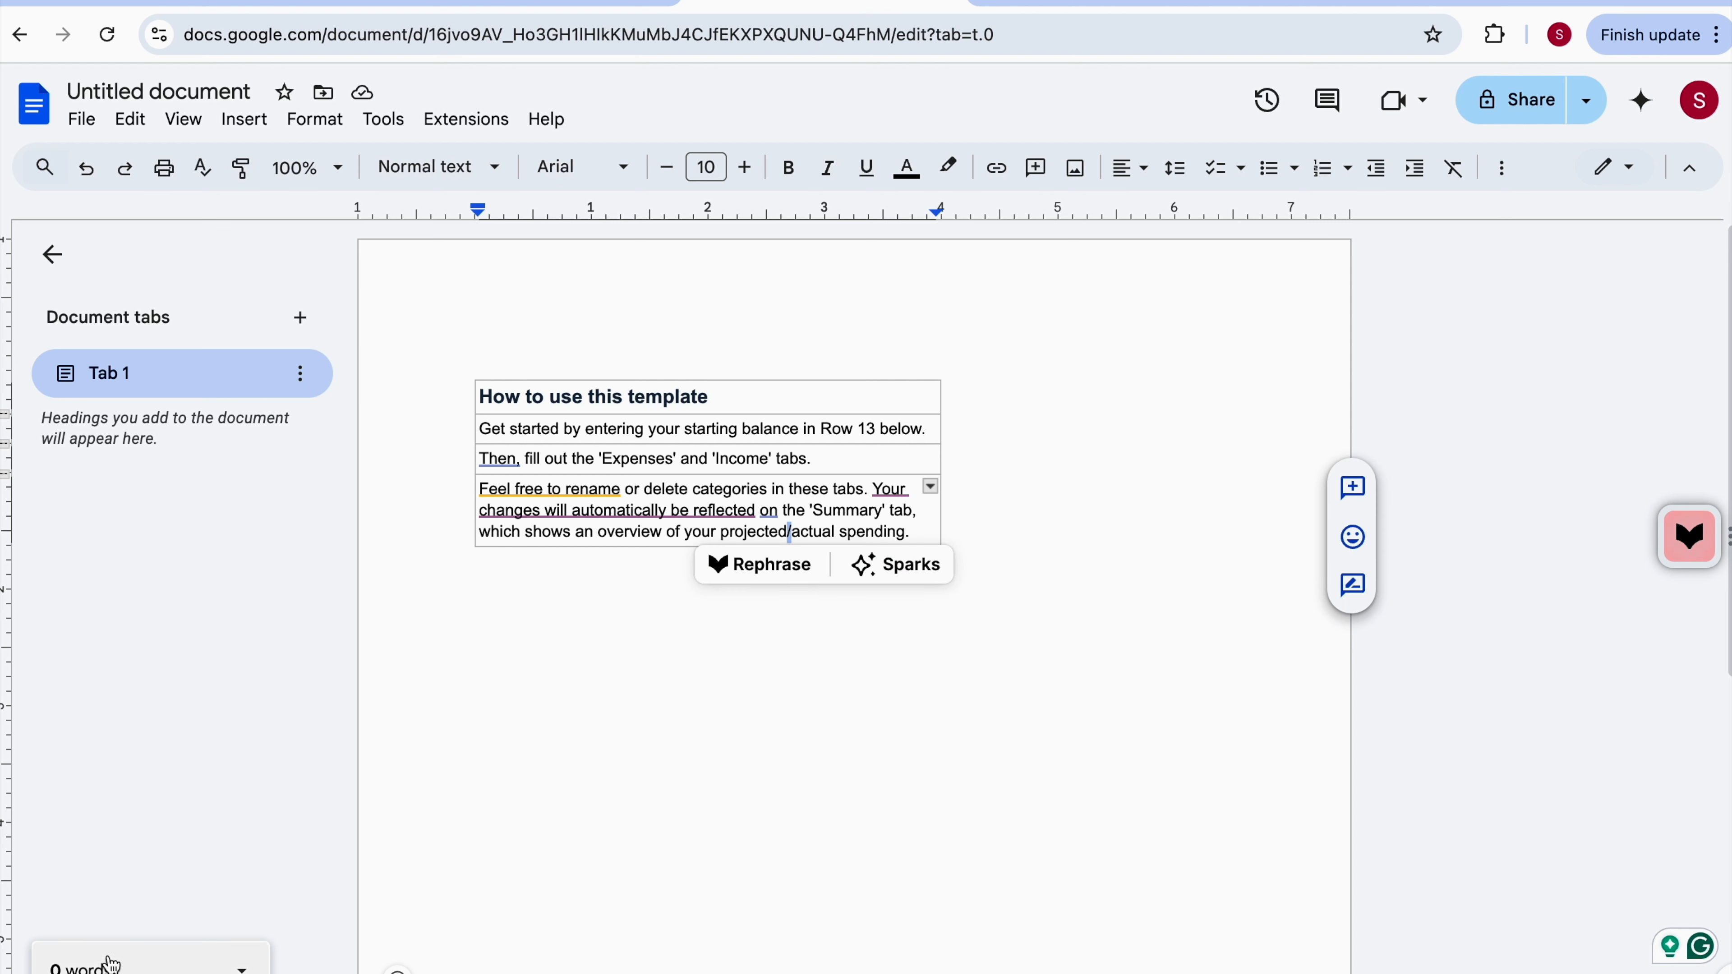
left_click(688, 706)
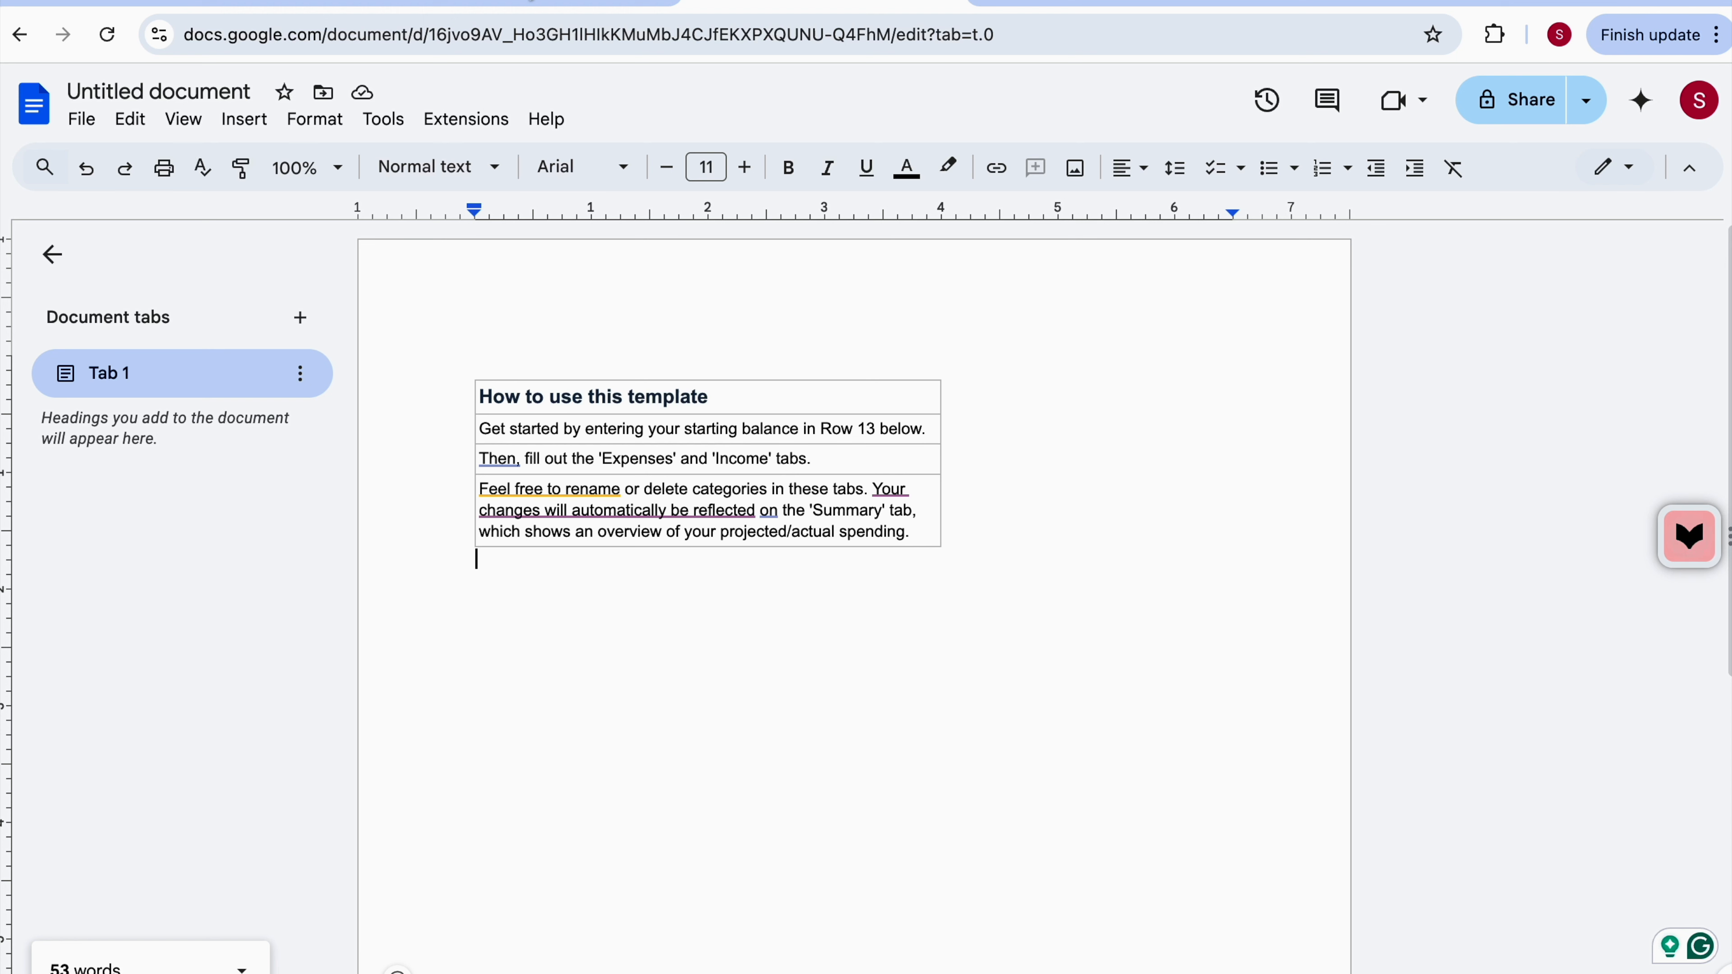
left_click(535, 5)
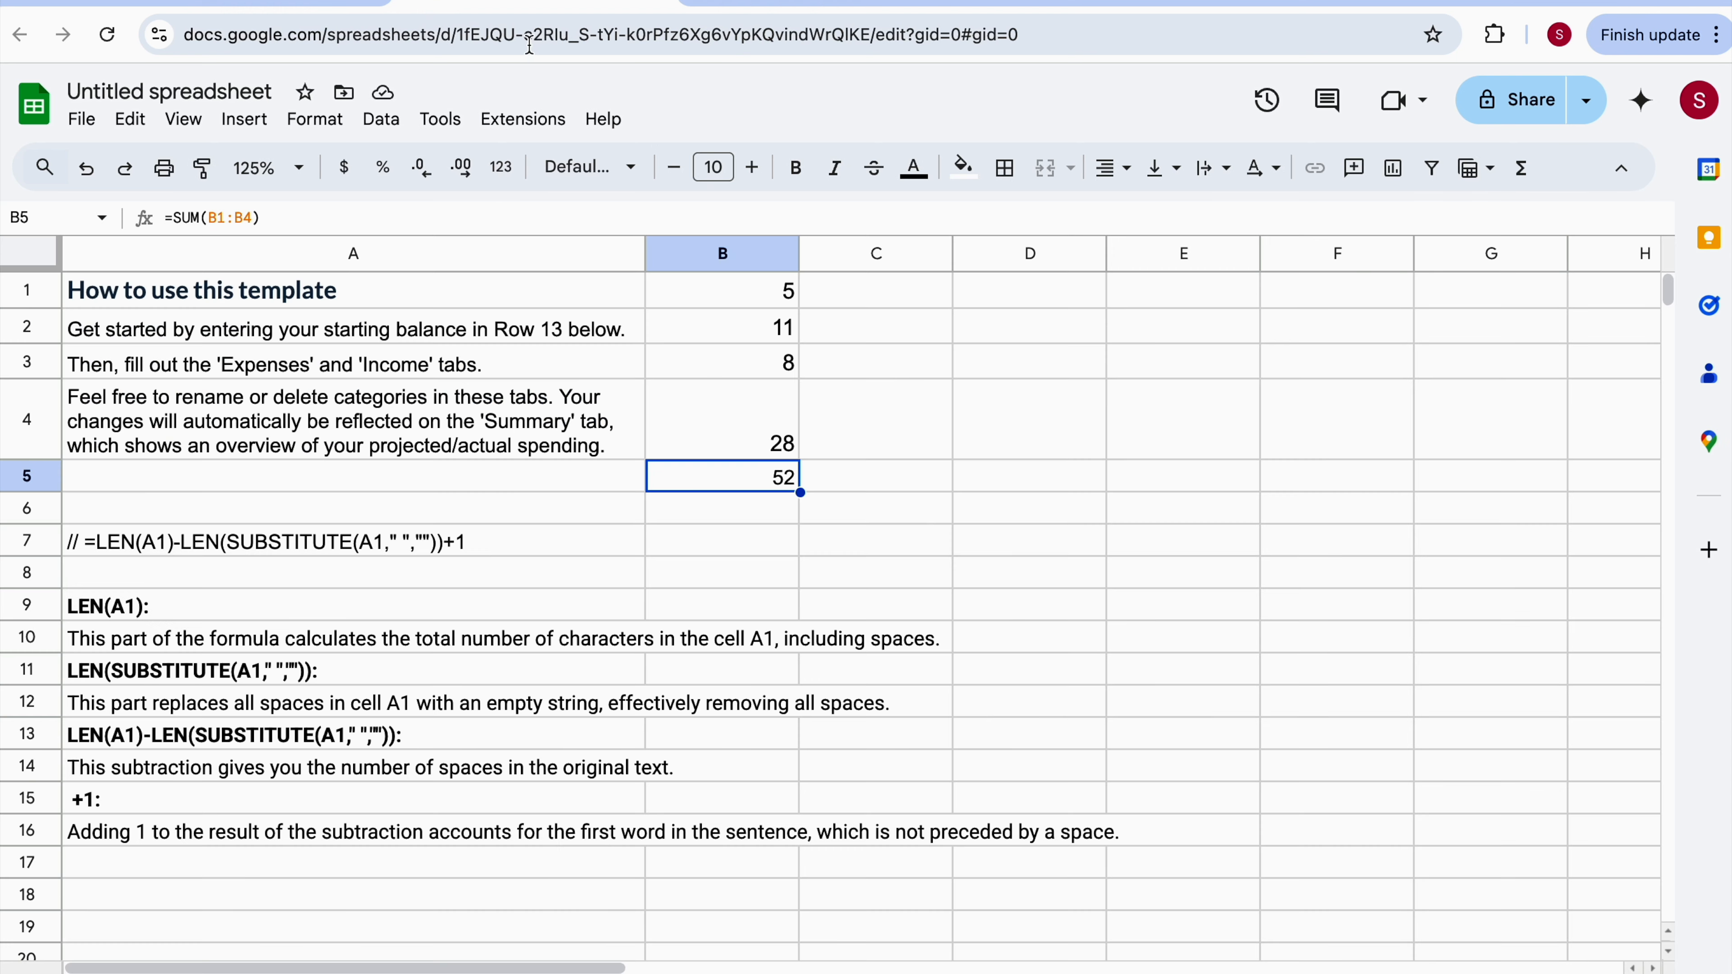
Inspect the word-count formula in cell B4 and the text of cell A4.
left_click(546, 442)
key("Right")
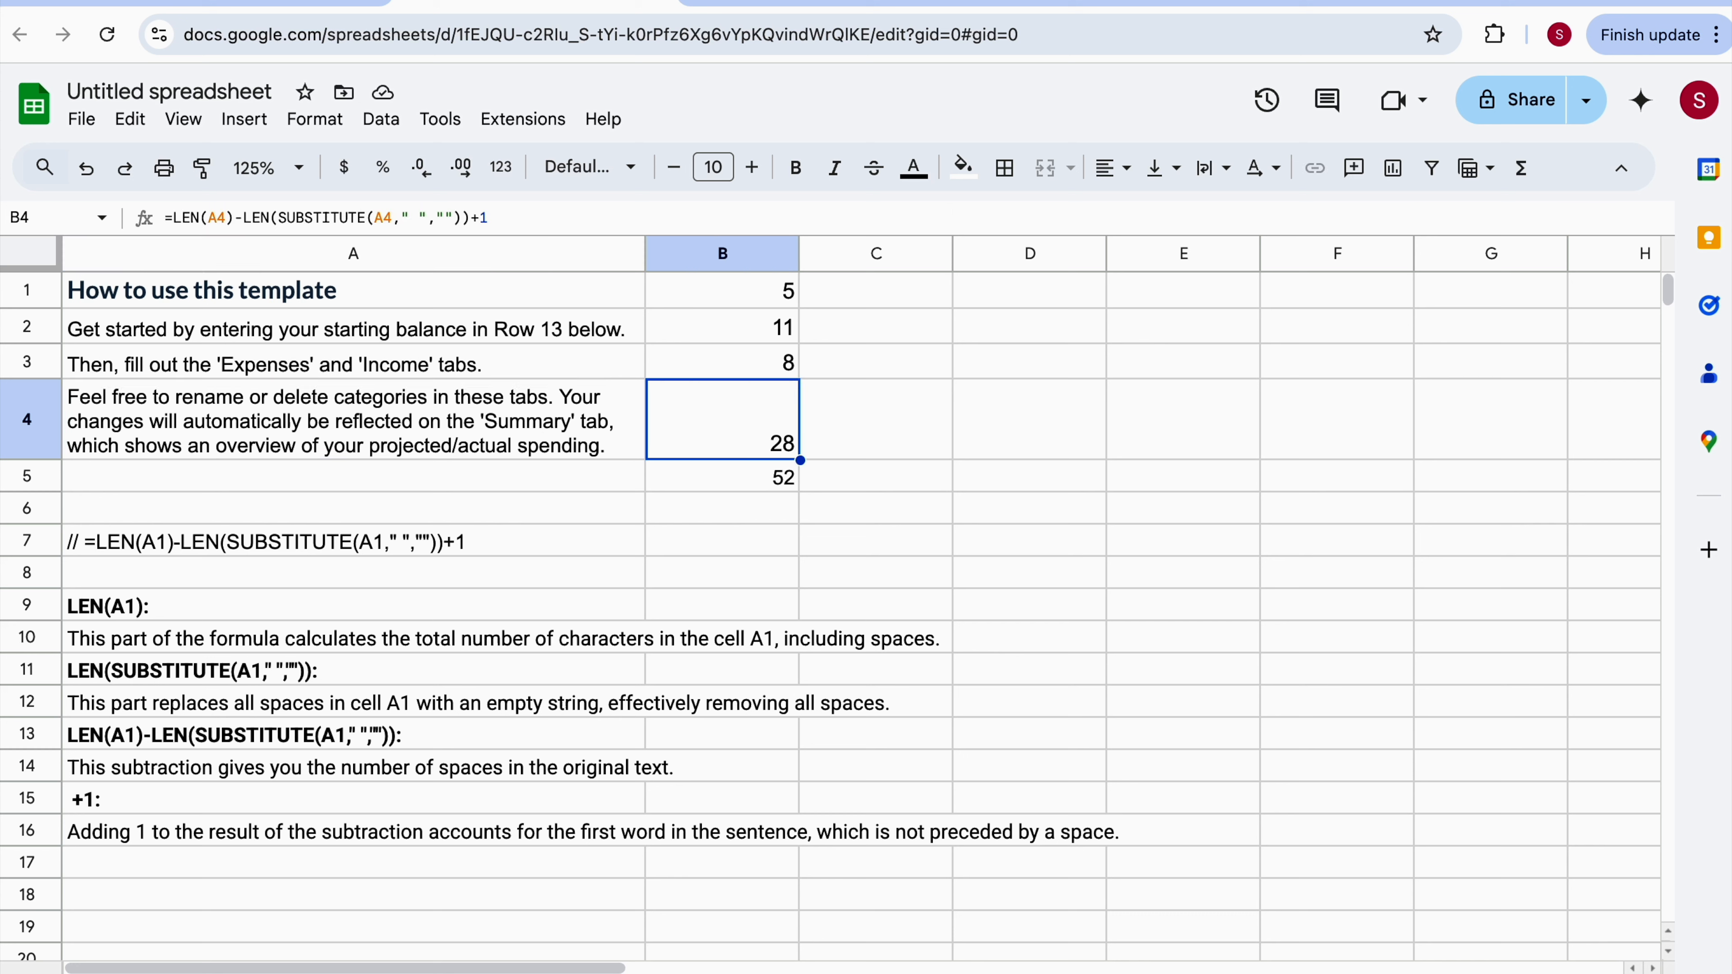
key("Left")
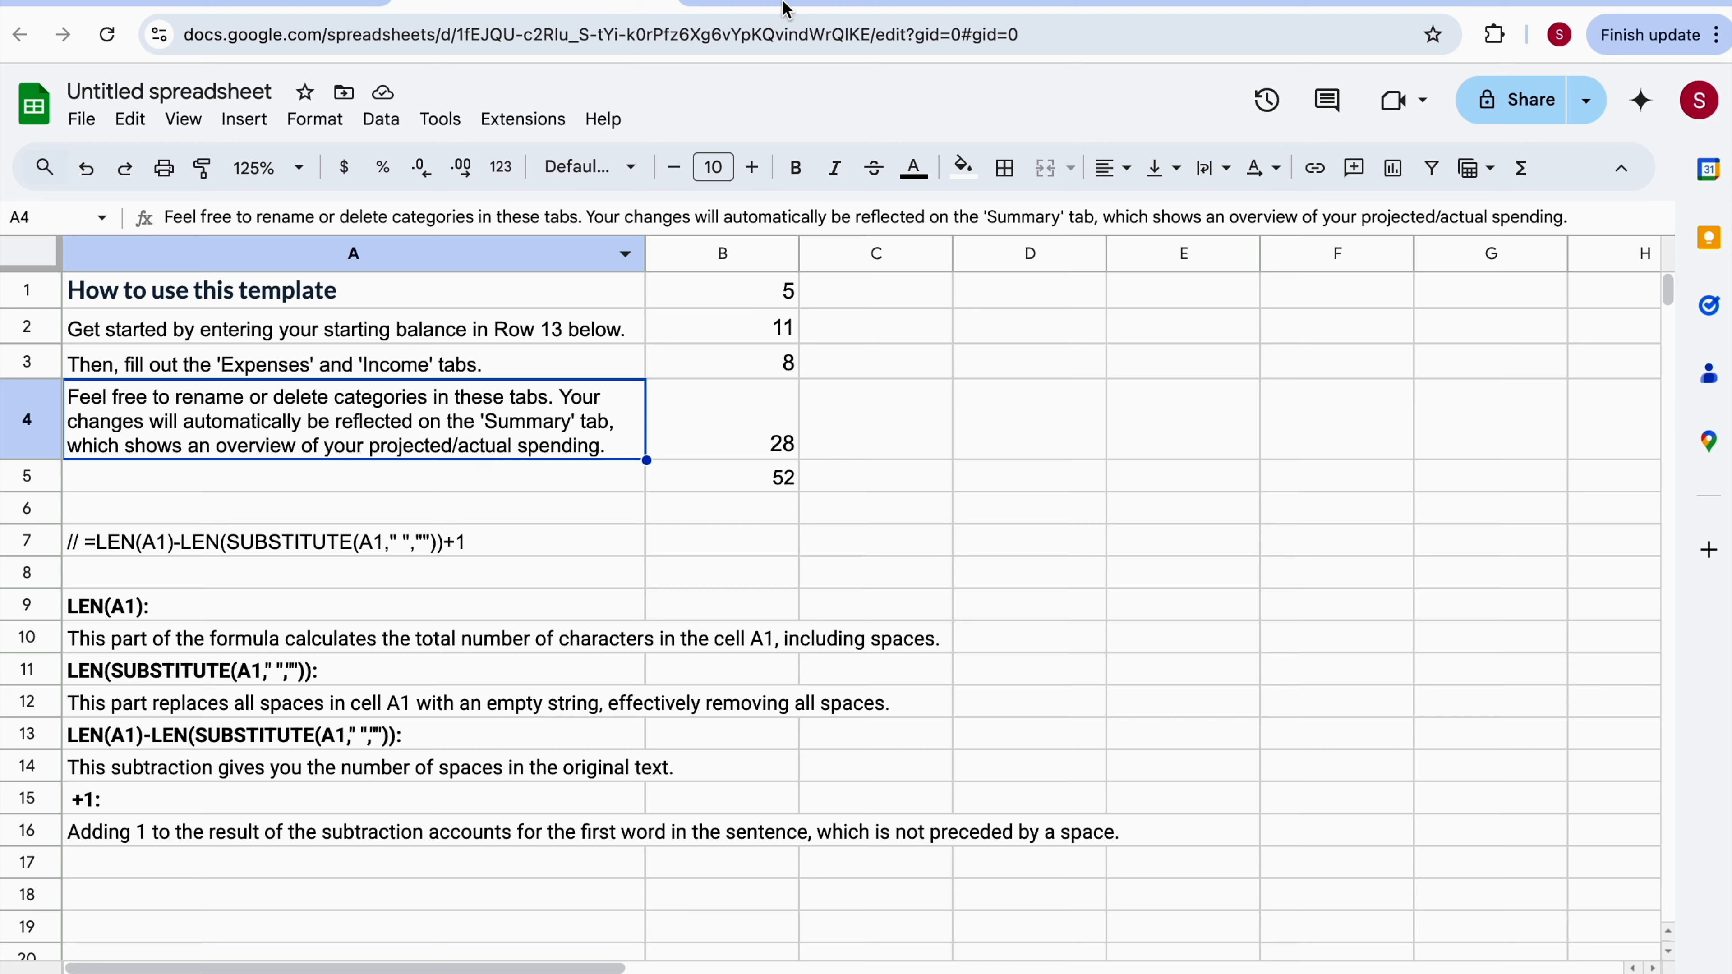
In the document, select 'projected' and then the whole 'projected/actual' to compare word counts, then return to the spreadsheet.
left_click(800, 4)
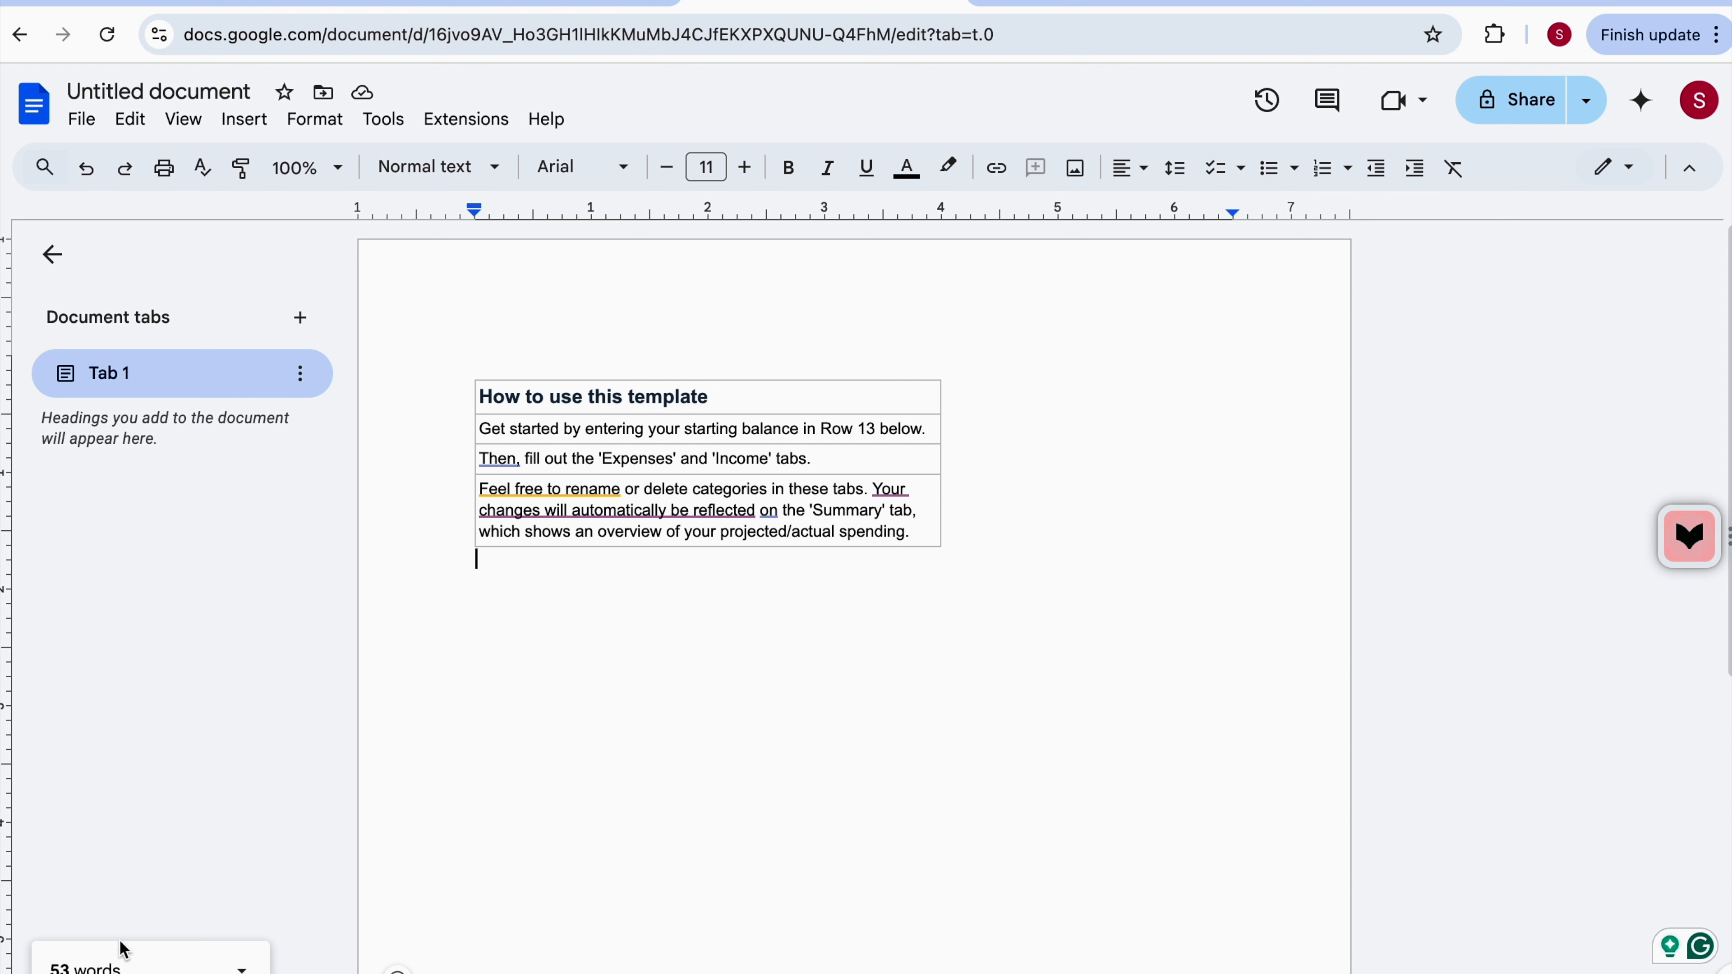
double_click(754, 532)
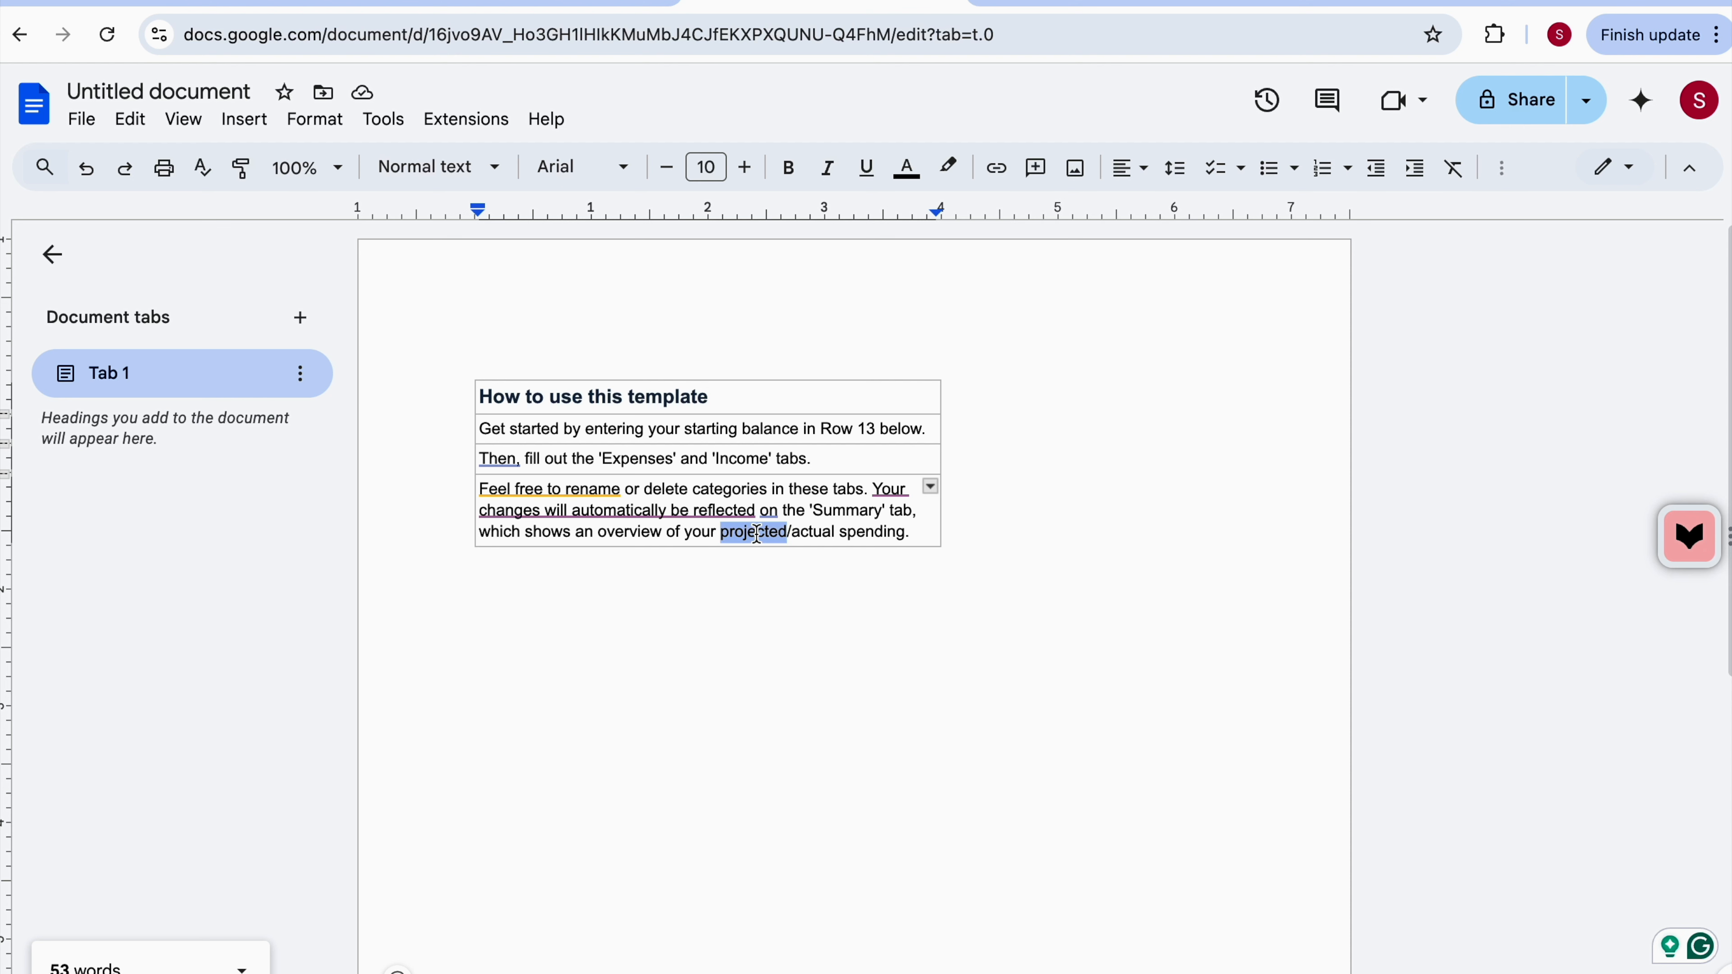
left_click(837, 537)
key("shift+Left")
key("shift+Left")
key("shift+Left")
key("shift+Left")
key("shift+Left")
key("shift+Left")
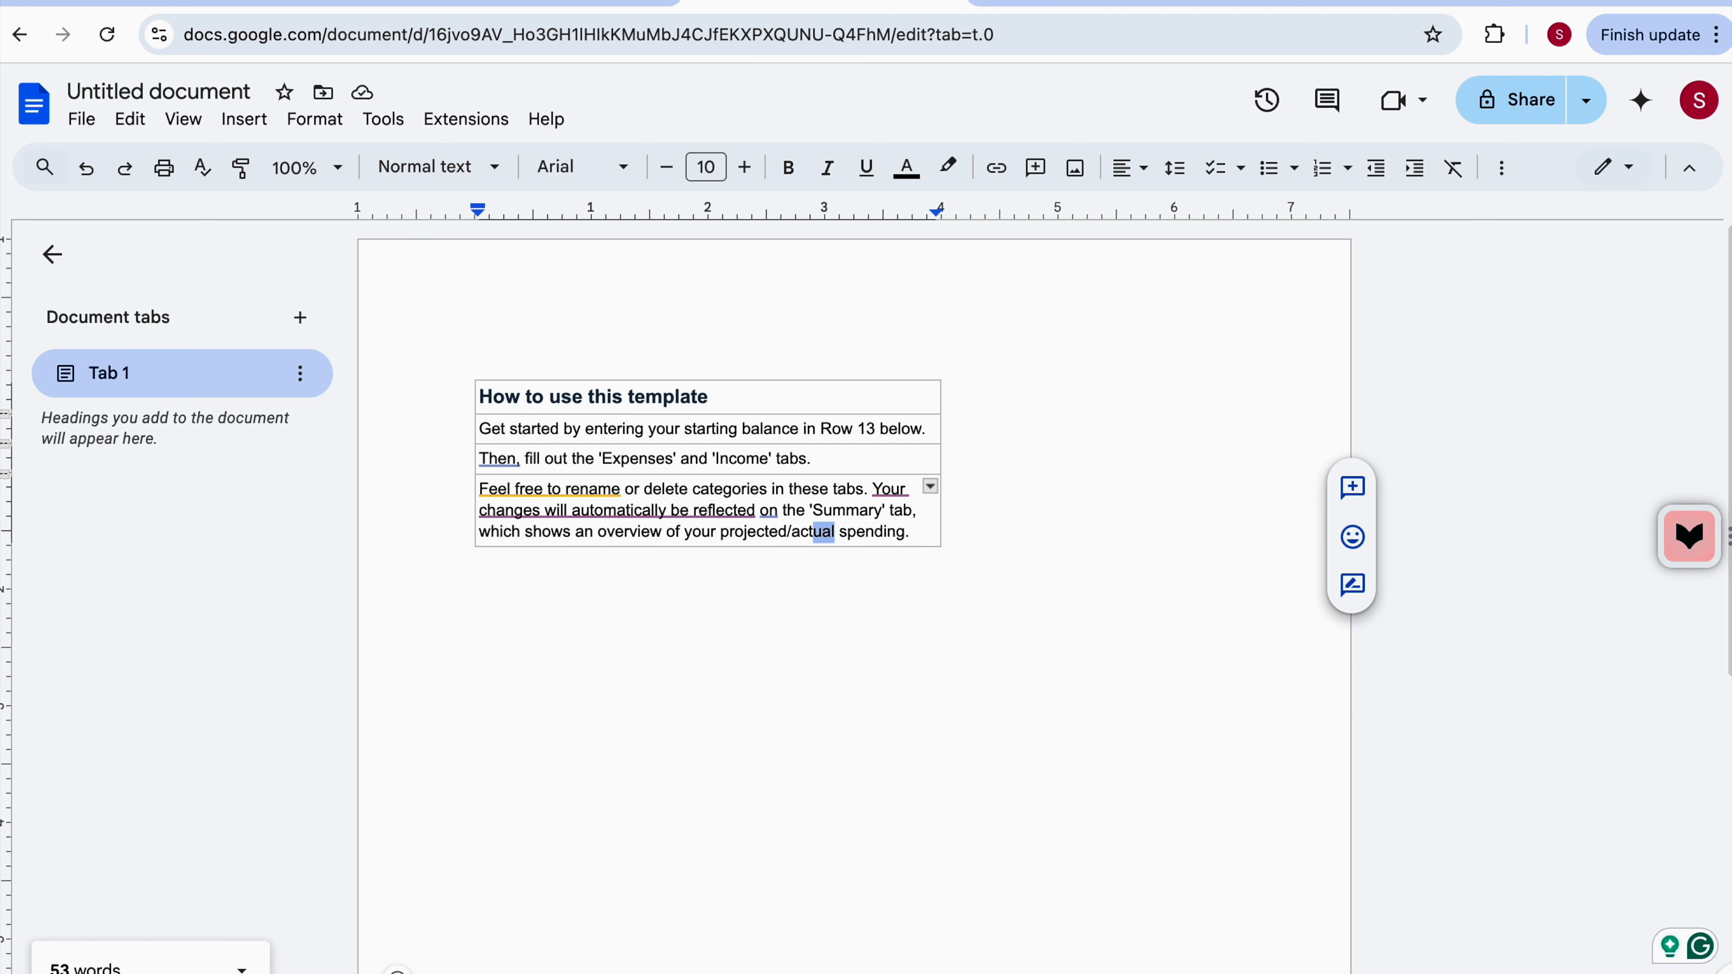
key("shift+Left")
key("shift+Left")
key("shift+Left")
key("shift+Left")
key("shift+Left")
key("shift+Left")
key("shift+Left")
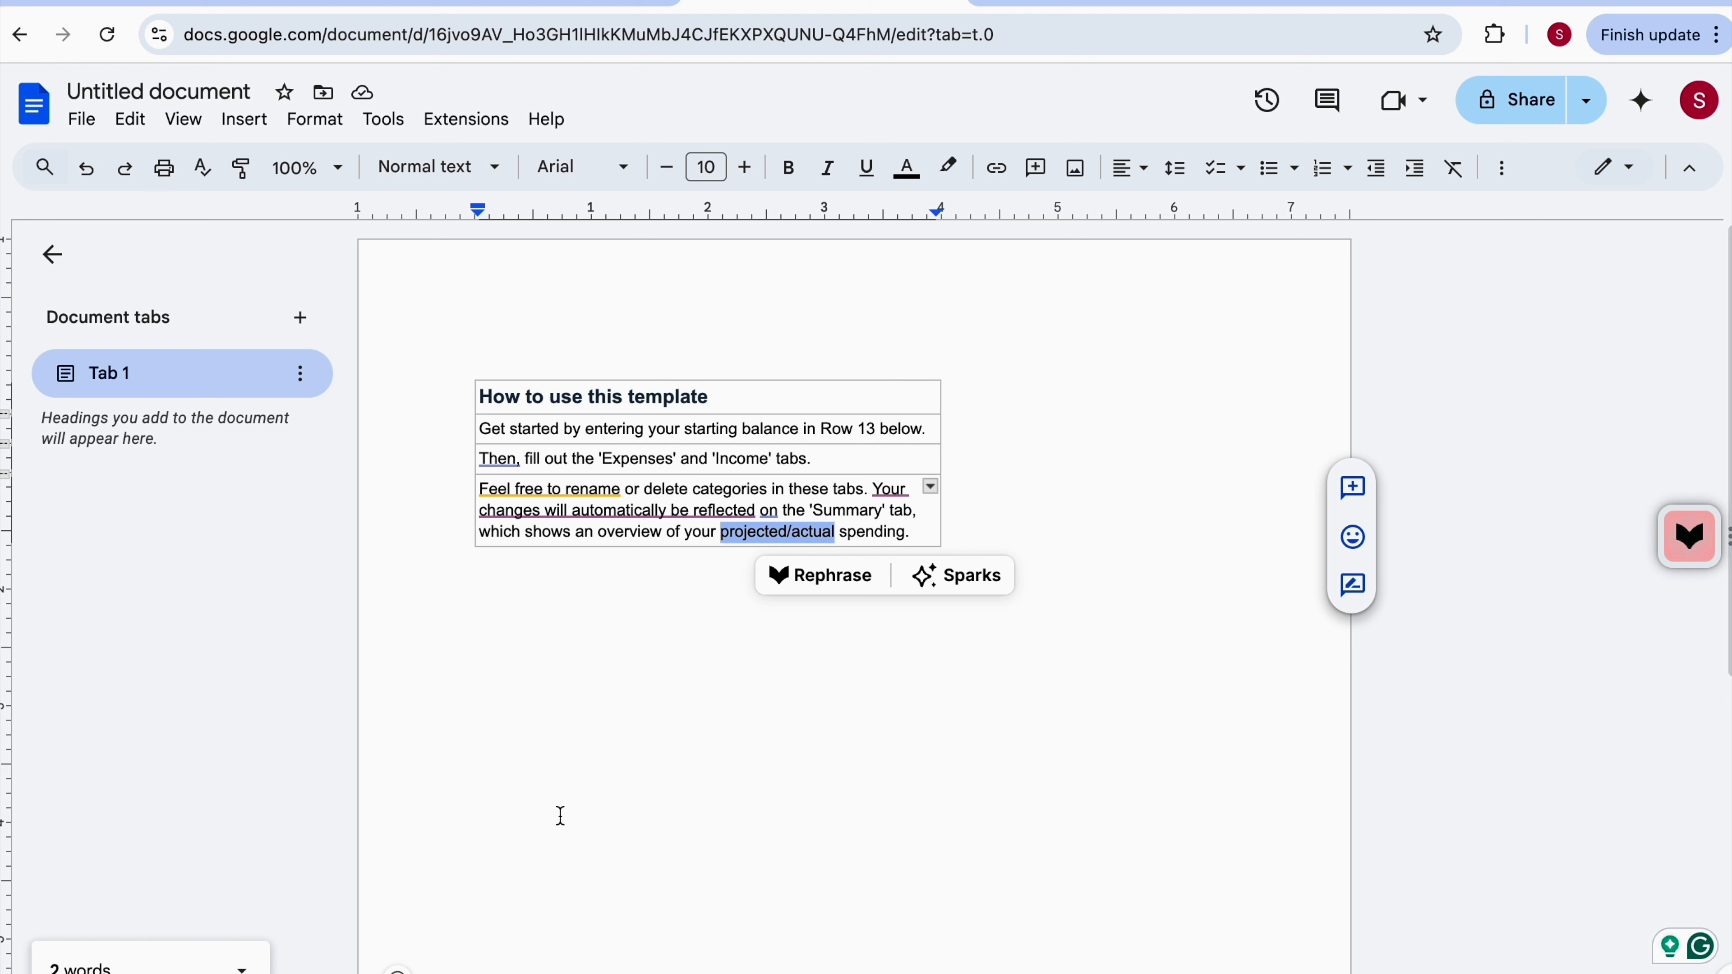
key("ctrl+shift+Tab")
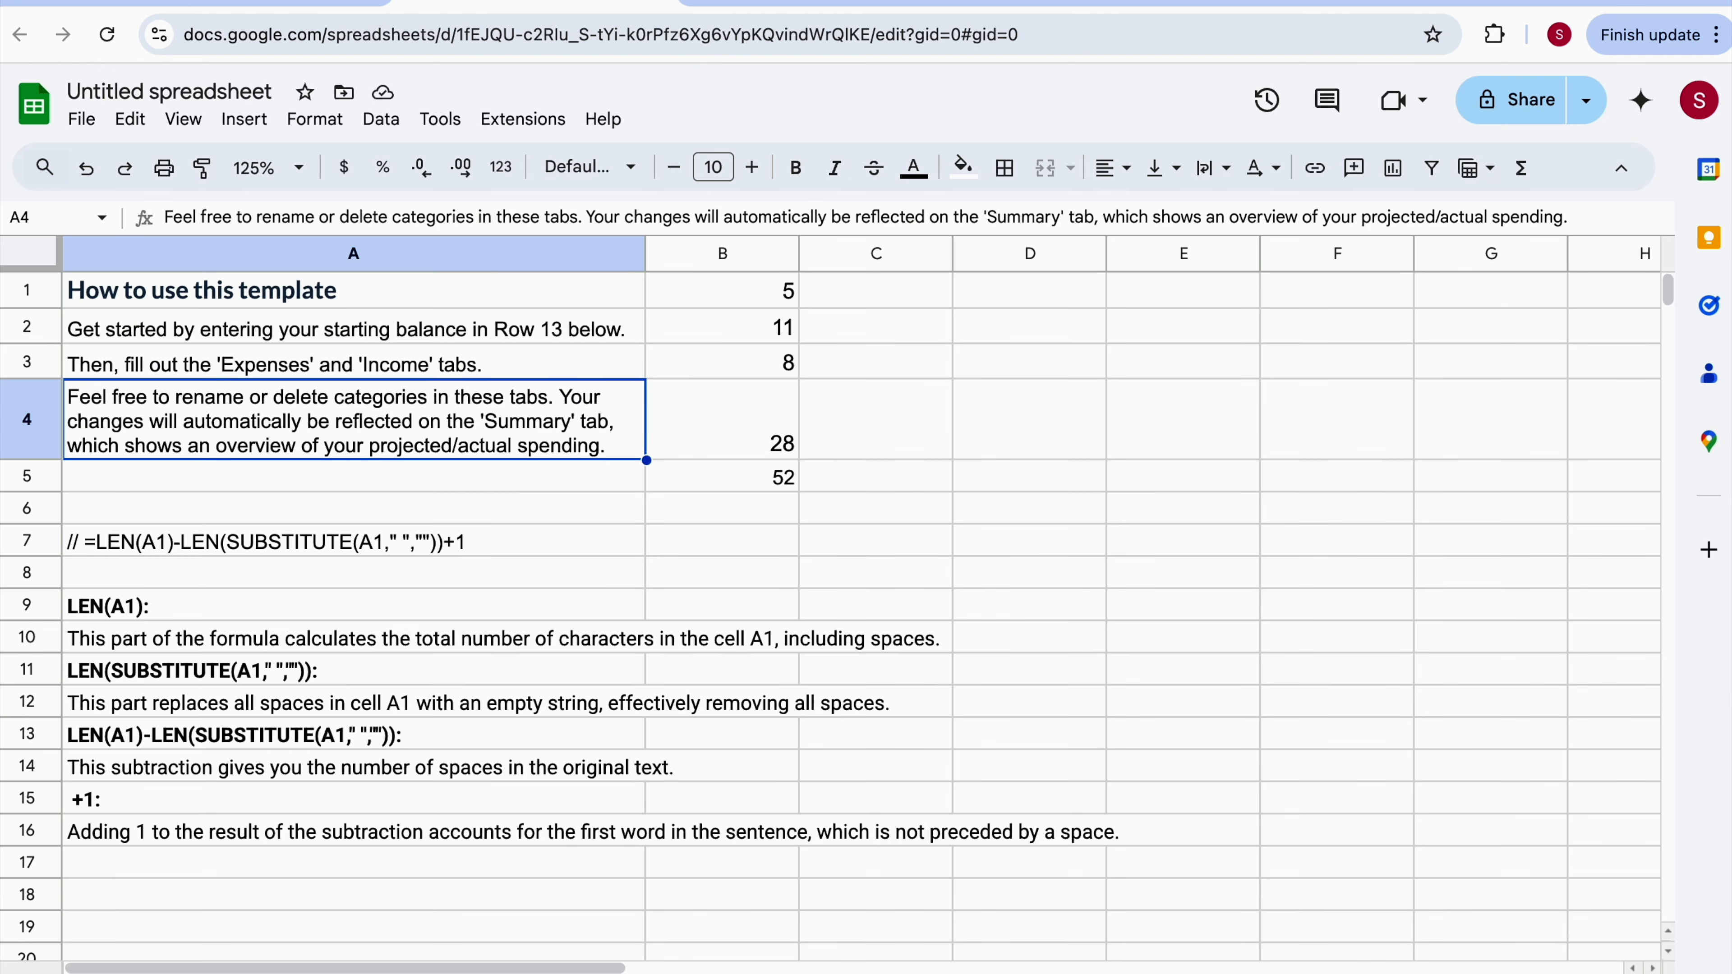